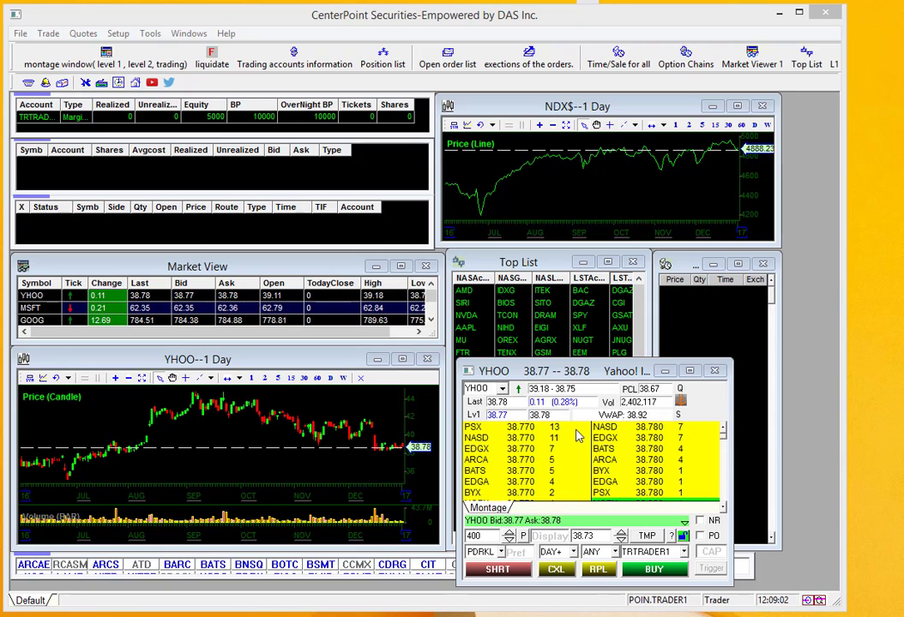
- Load FB, GE and finally CGNX as the symbol in the montage window
click(503, 389)
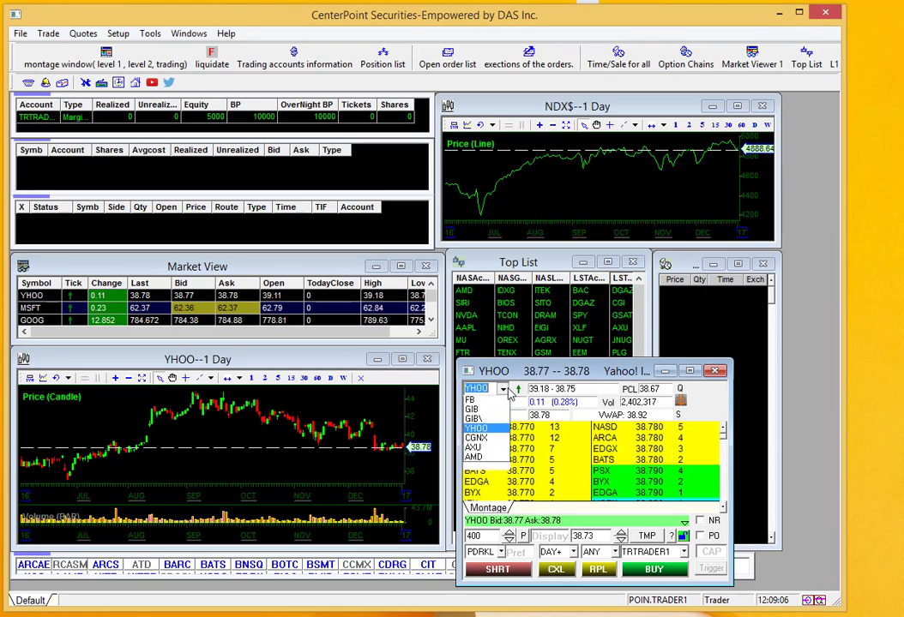
click(471, 421)
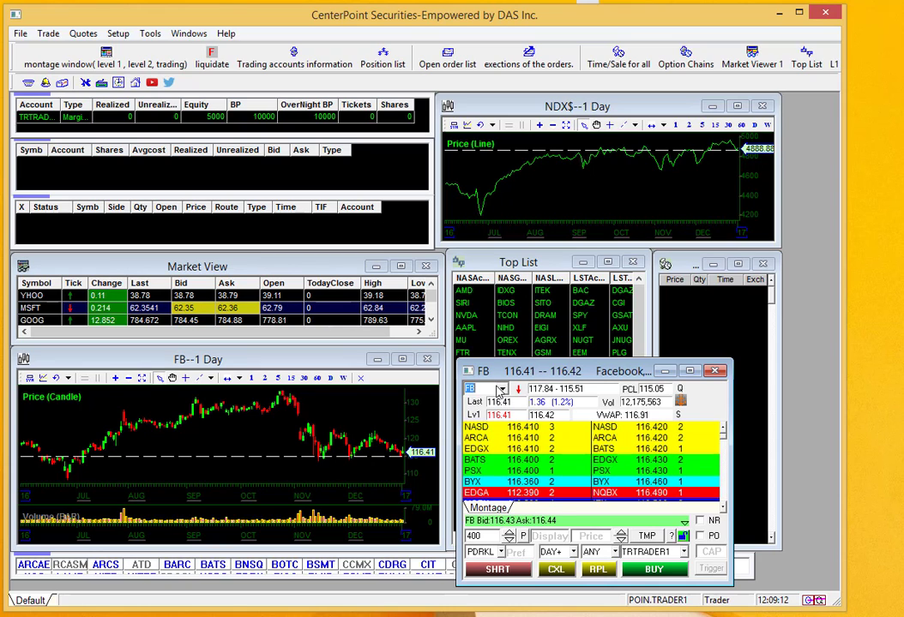
text(GE)
key(Return)
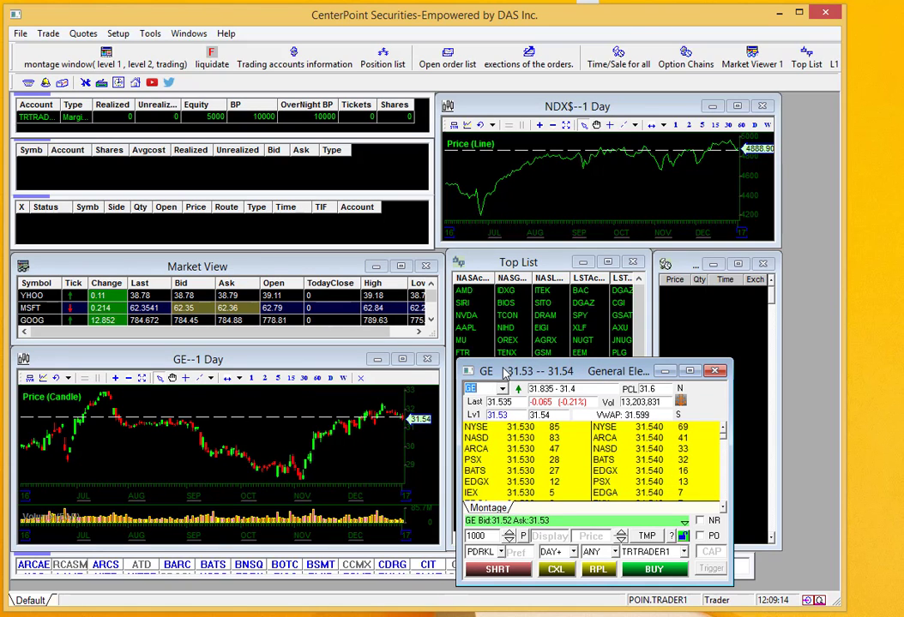
text(CGNX)
key(Return)
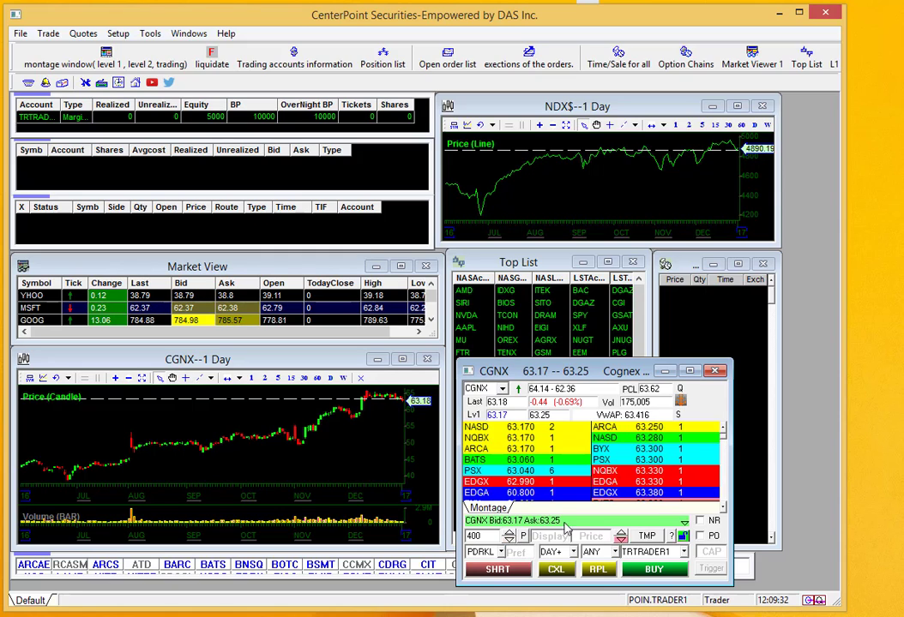
- Lower the CGNX order's share quantity in 100-share increments, and raise it back up to 600
click(508, 539)
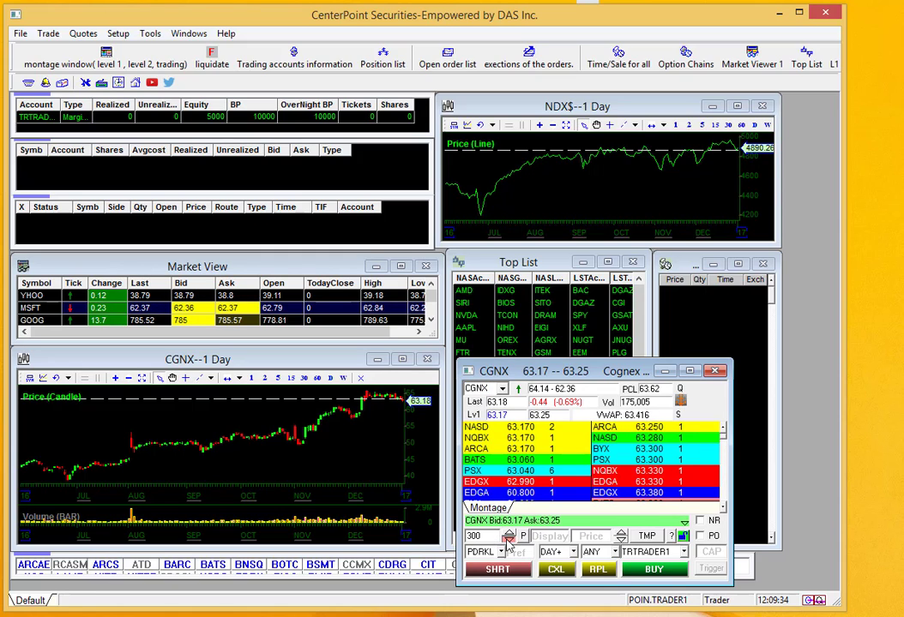
click(508, 540)
click(509, 539)
click(509, 533)
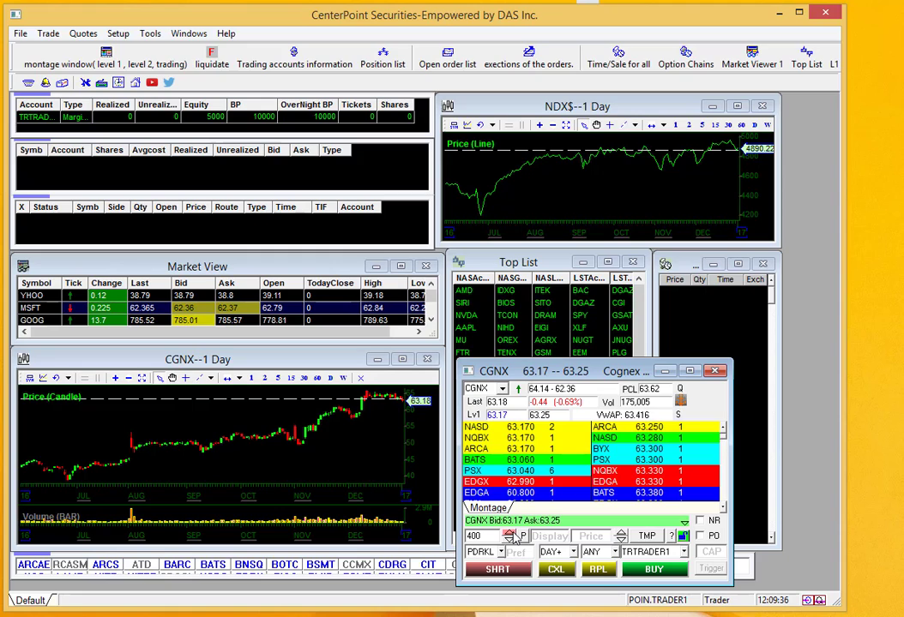
click(509, 533)
click(509, 534)
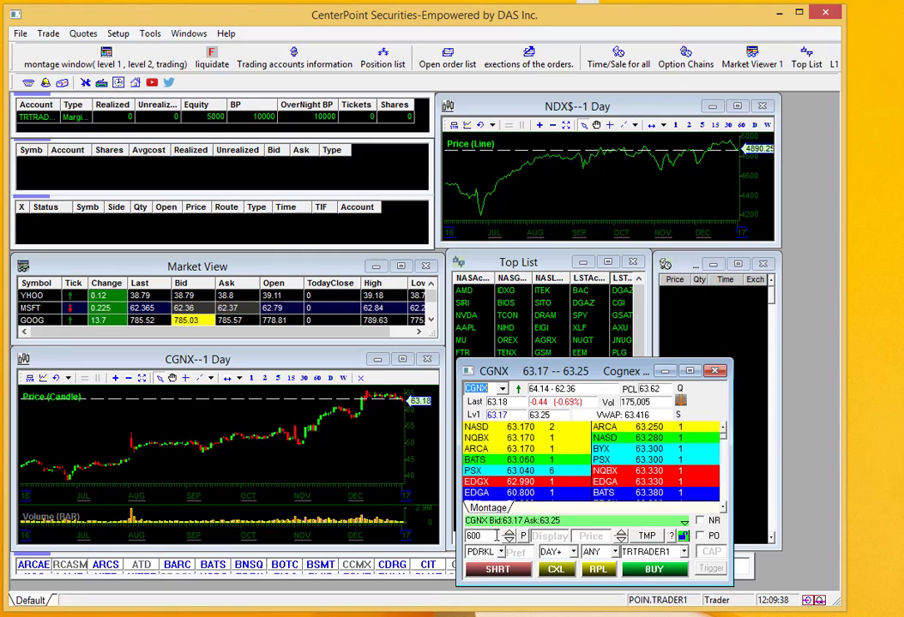
- Replace the CGNX order's share quantity with 450
double_click(487, 537)
key(BackSpace)
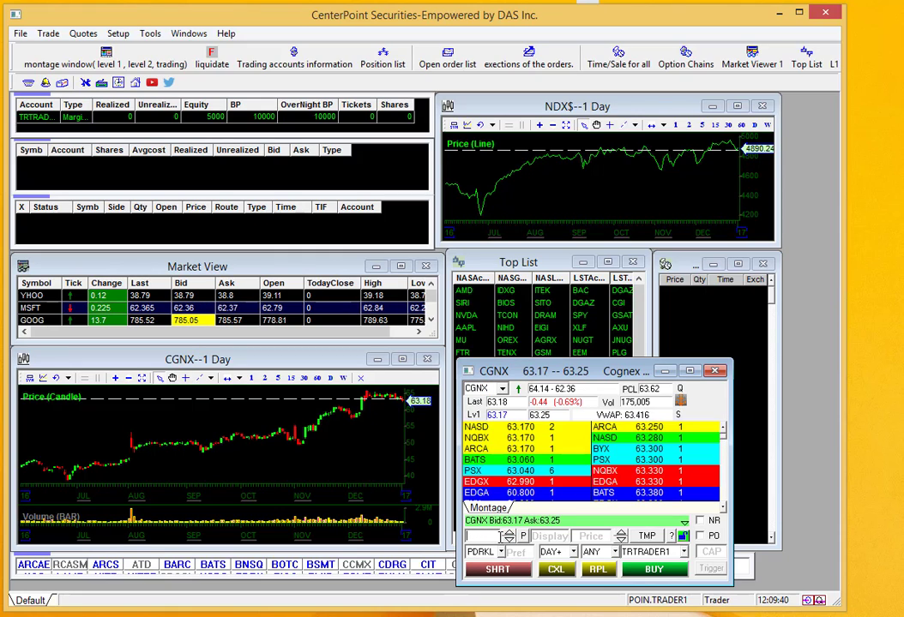
text(450)
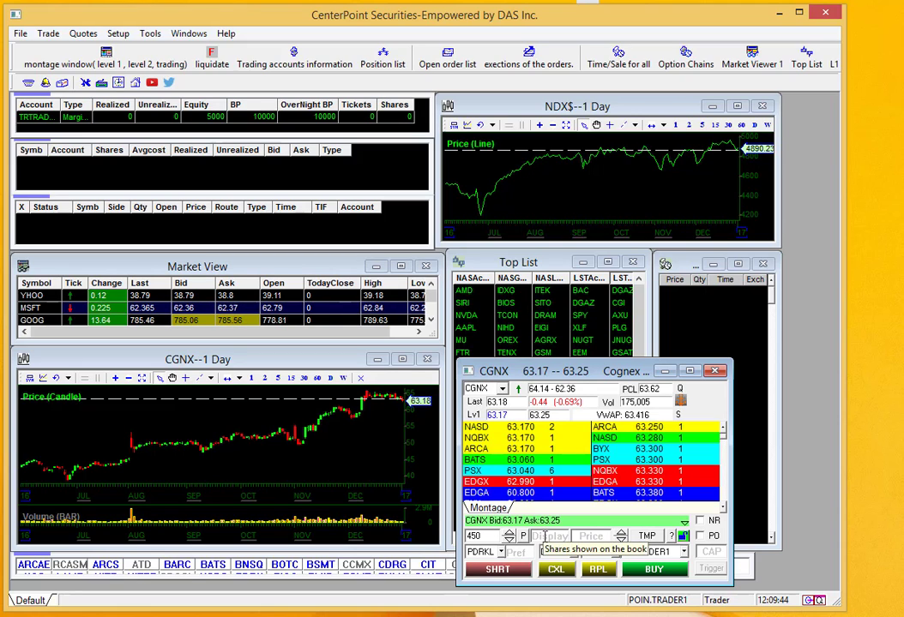
- Adjust the CGNX order's price in one-cent increments to 63.23
click(620, 534)
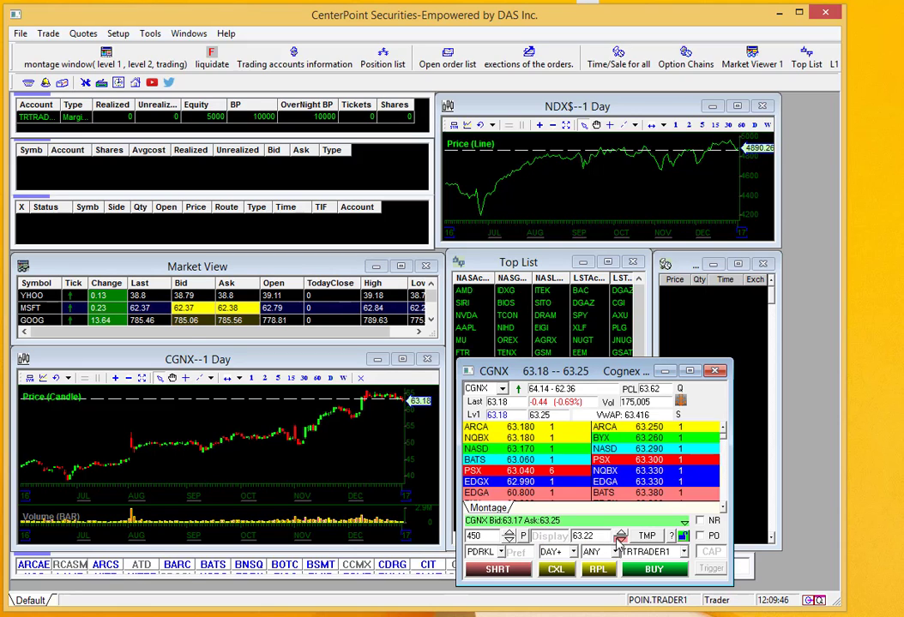
click(620, 533)
click(621, 533)
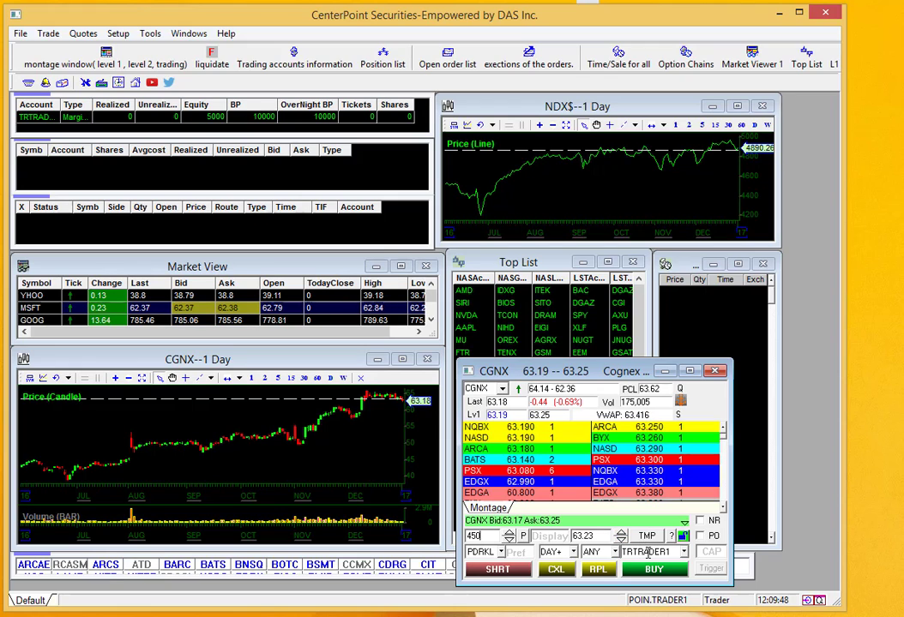
- Look through the order routes available in the CGNX montage
click(504, 552)
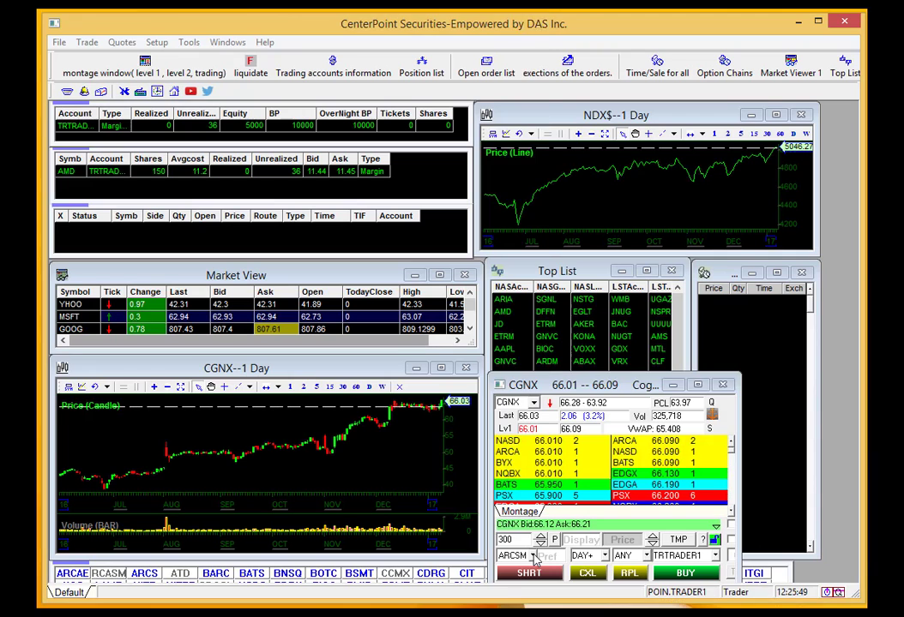
click(531, 556)
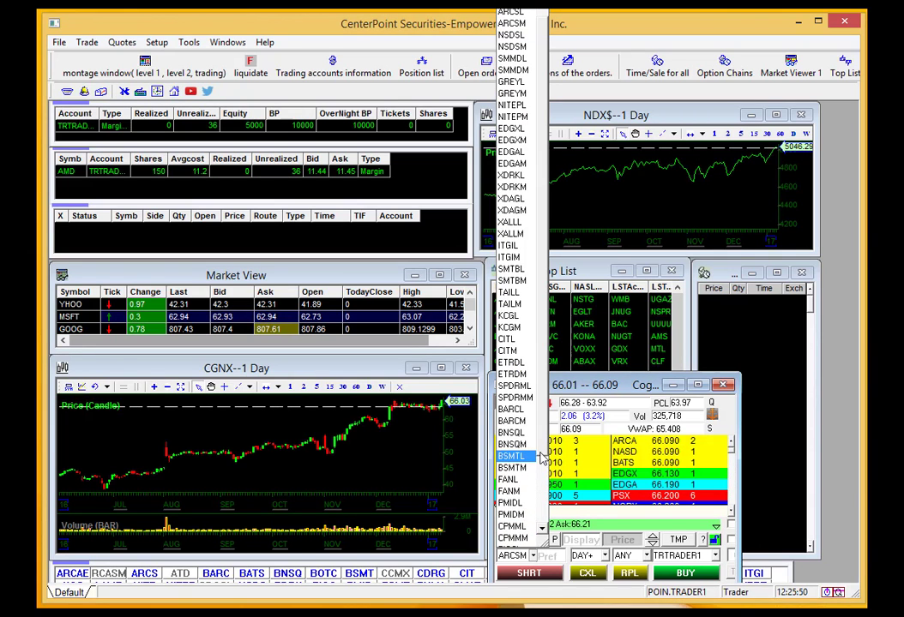
scroll(540, 480, down, 2)
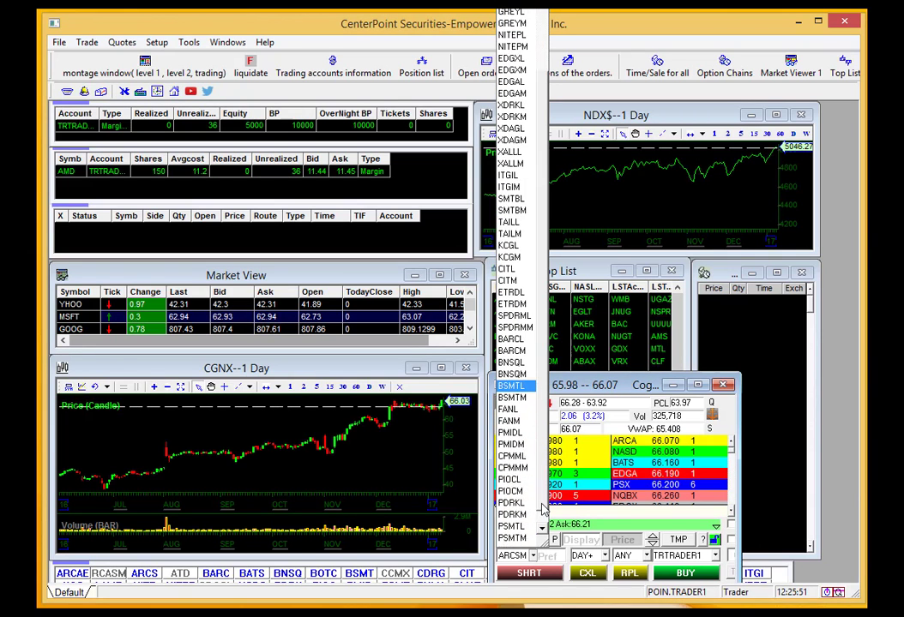
scroll(534, 360, up, 2)
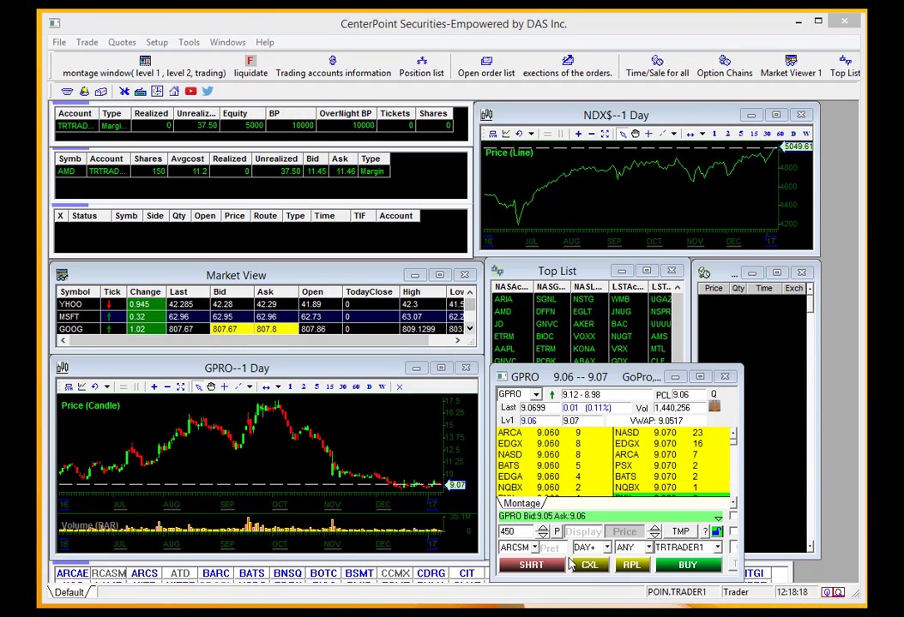
- Open the GPRO montage's local default order configuration and set the default Nasdaq share size to 300
right_click(570, 562)
click(600, 587)
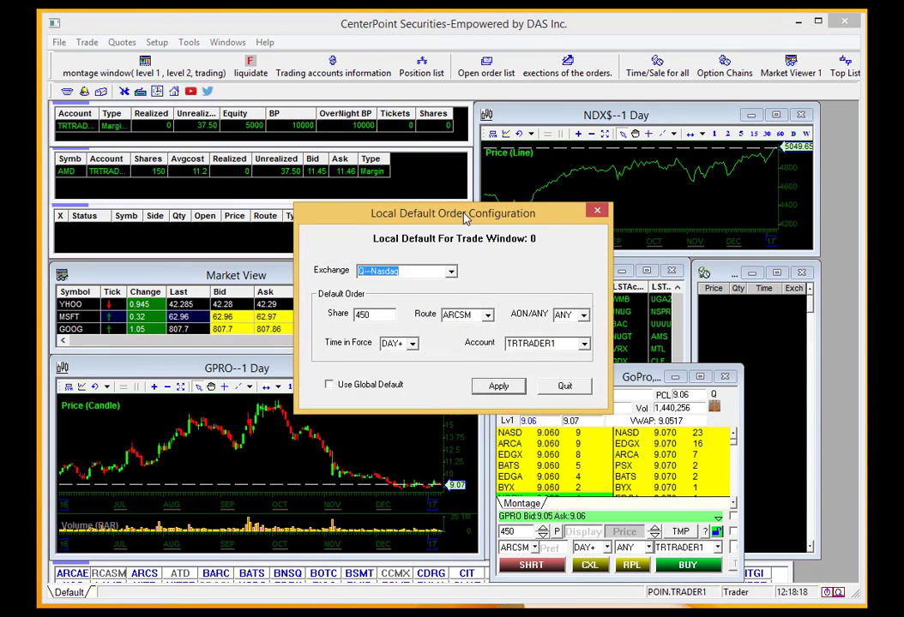
drag(475, 222, 548, 322)
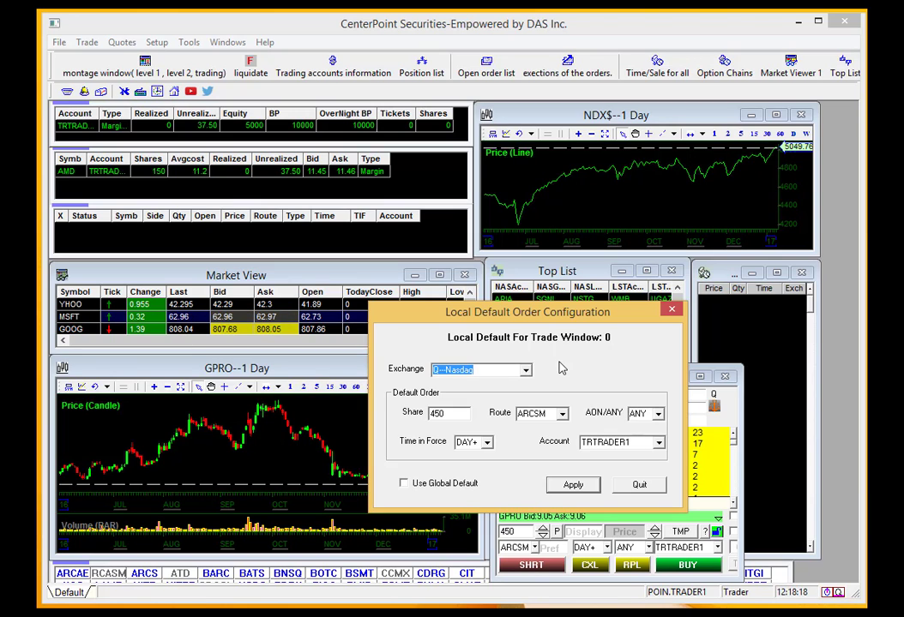
double_click(451, 412)
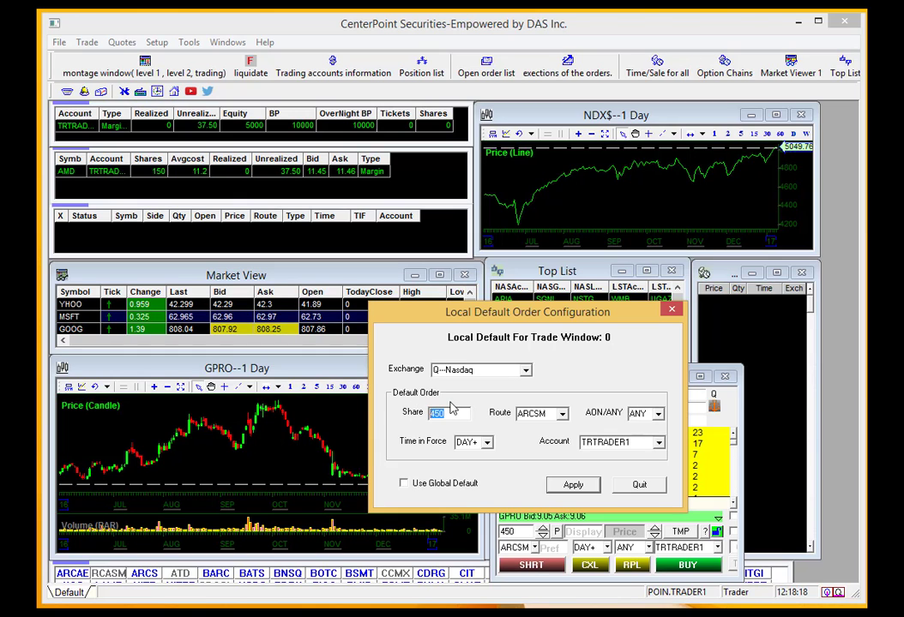
text(300)
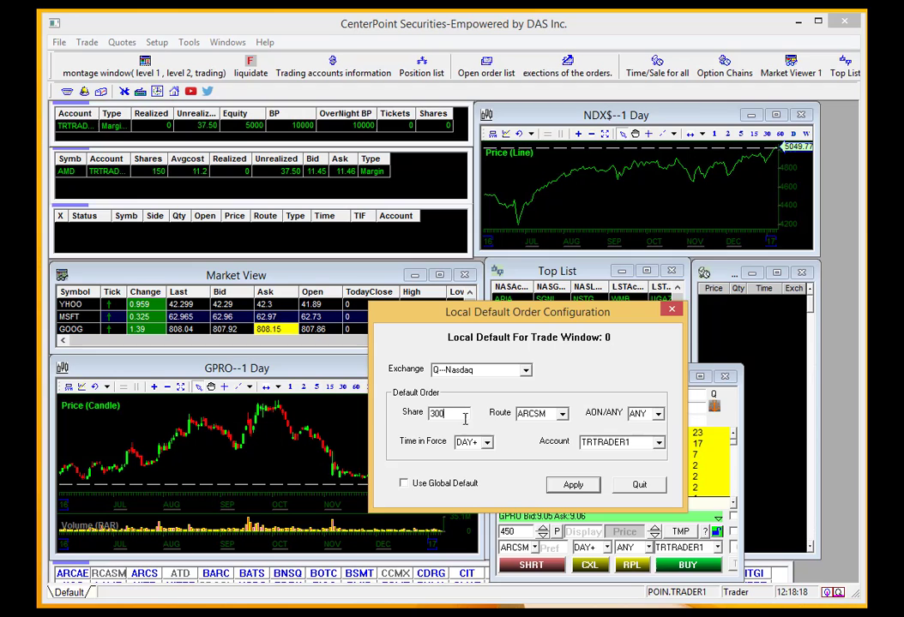
- Choose ARCSM as the default route for Nasdaq orders, apply the defaults and close the configuration
click(550, 415)
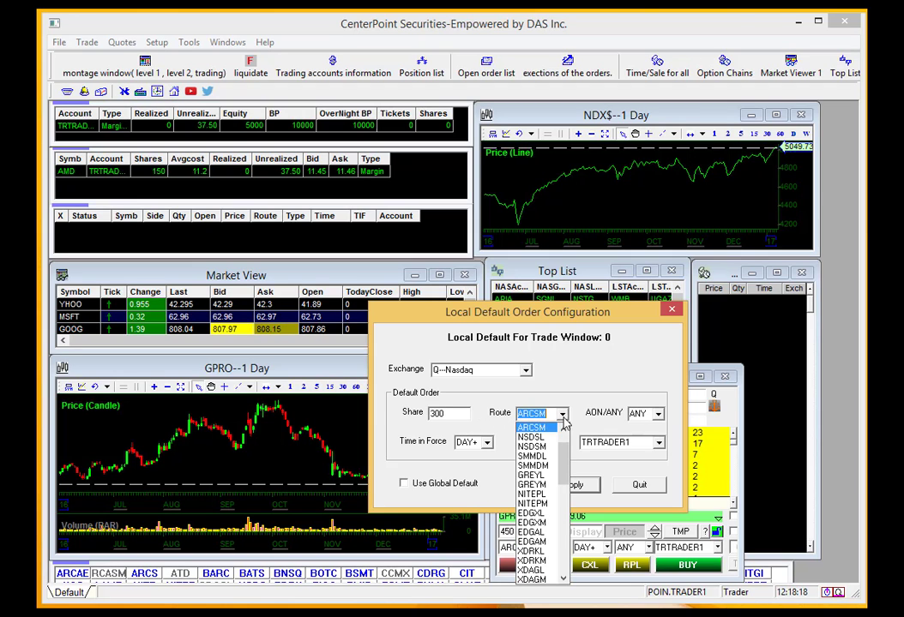
scroll(565, 454, up, 1)
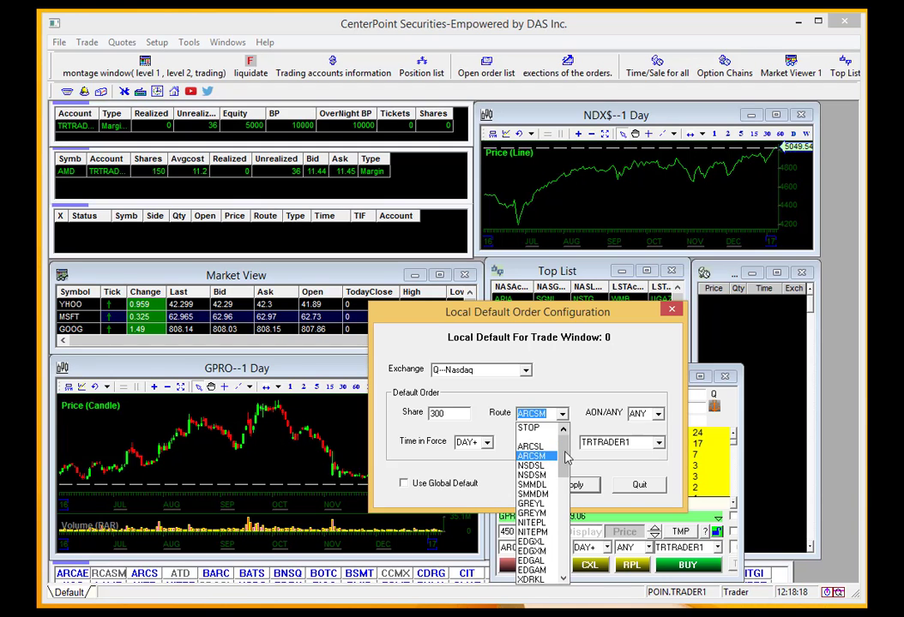
mouse_move(565, 459)
mouse_down()
mouse_move(564, 527)
mouse_move(564, 444)
mouse_up()
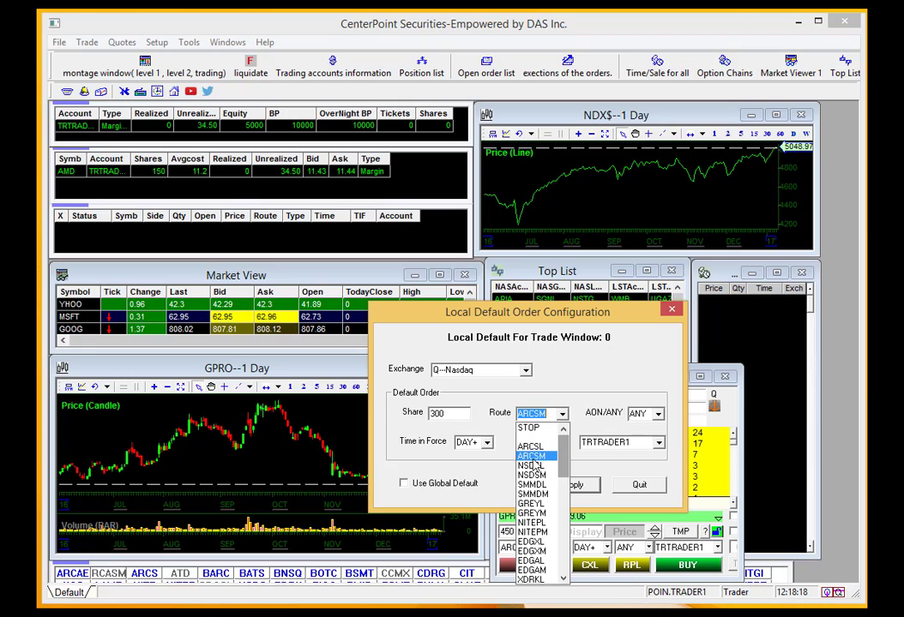
click(532, 456)
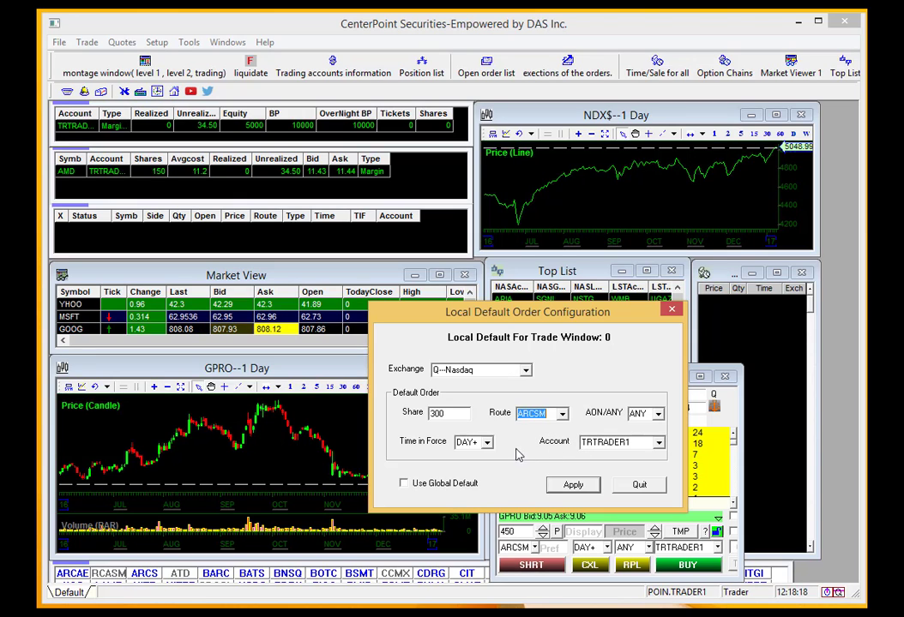
click(596, 487)
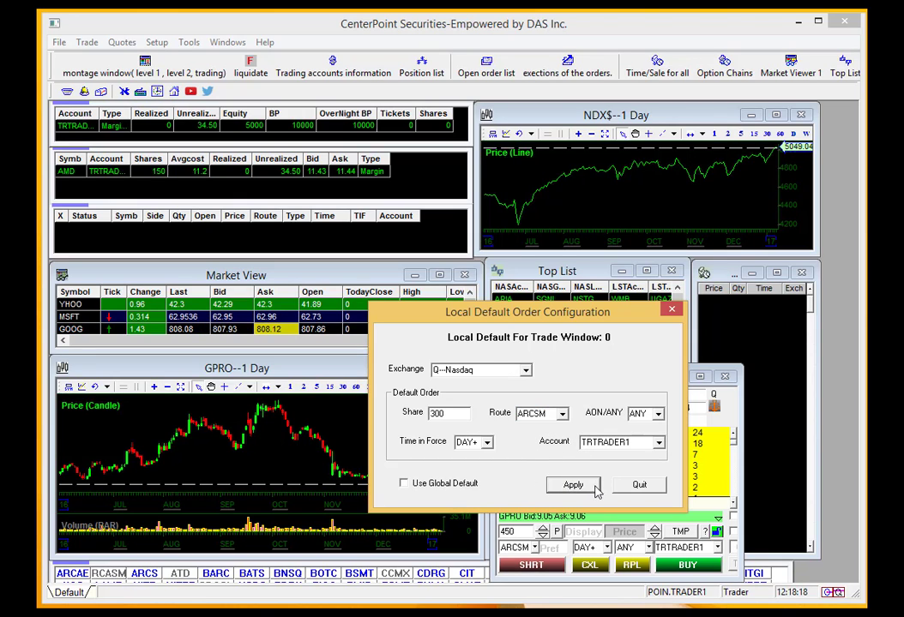
click(639, 486)
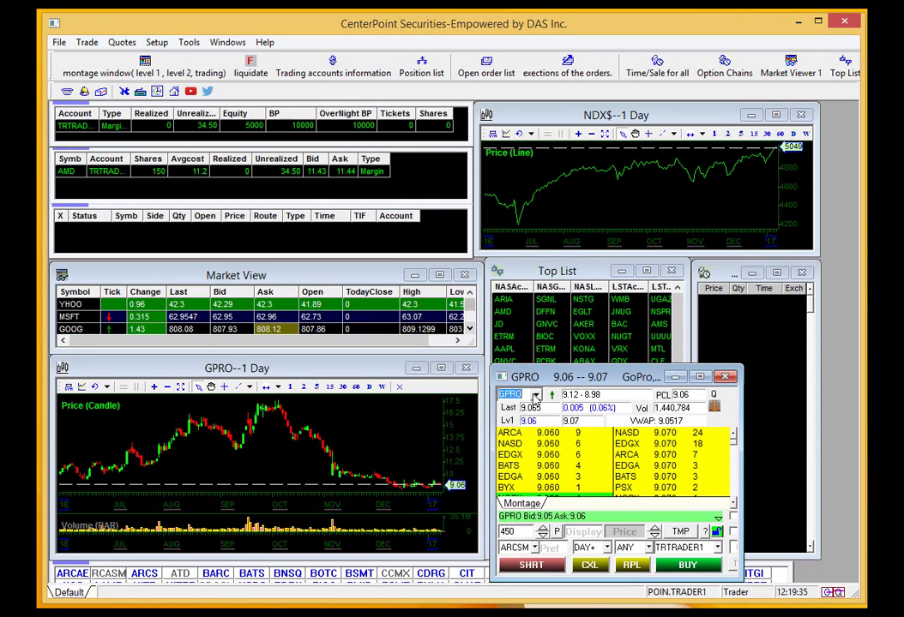
- Load CGNX into the montage to check the new Nasdaq order defaults
text(CGNX)
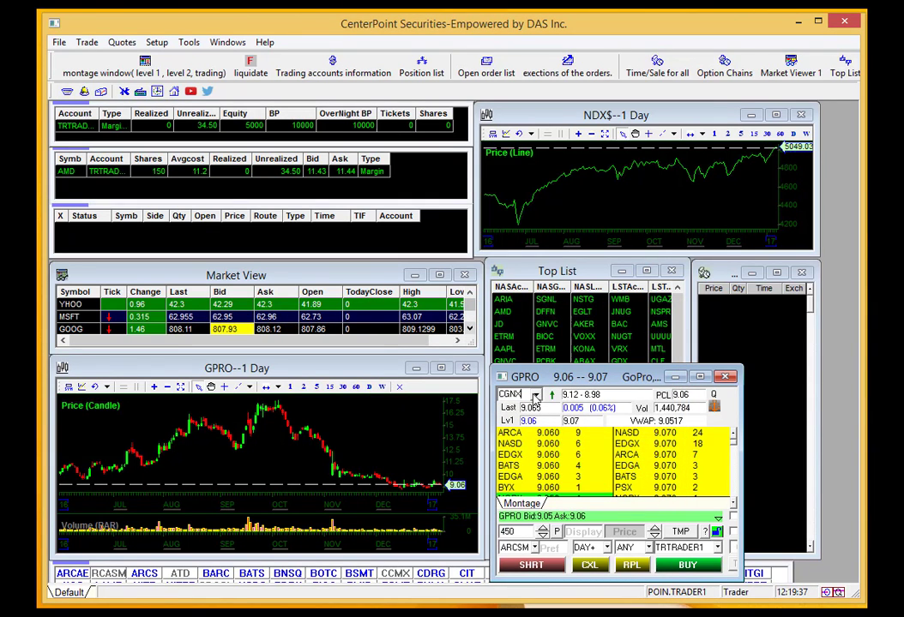
key(Return)
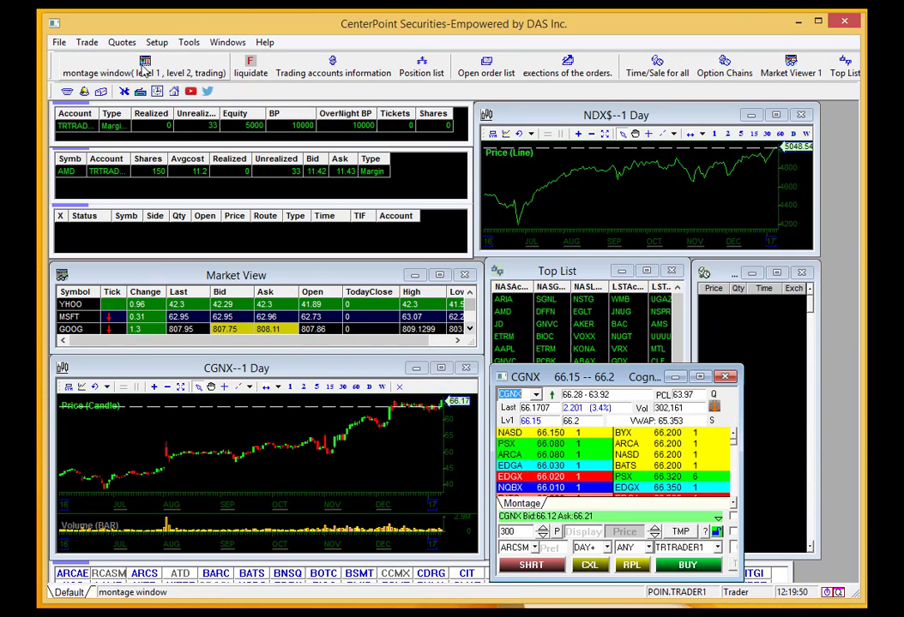
- Open a second montage window and place it beside the CGNX montage, partly over the daily chart
click(87, 43)
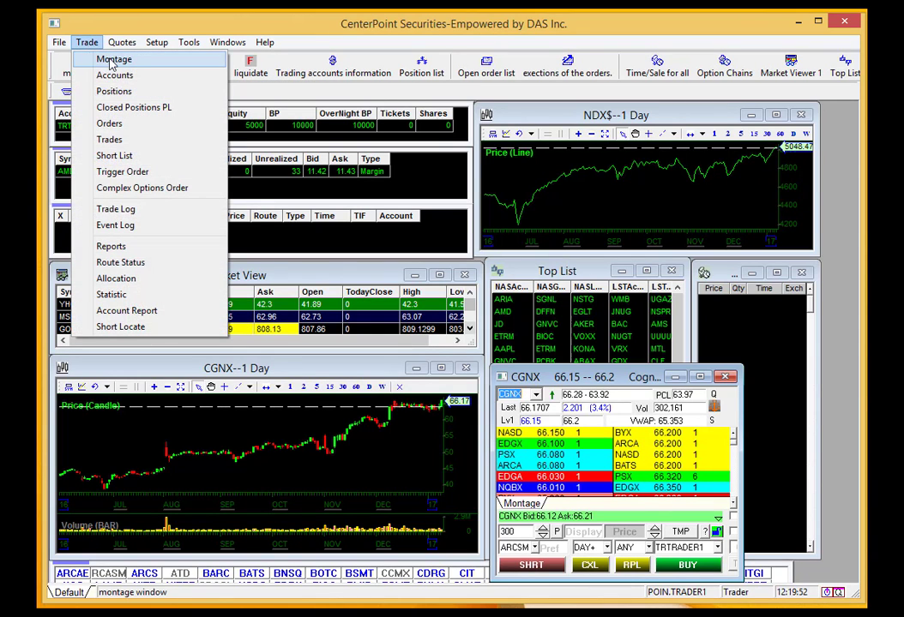
click(112, 59)
drag(242, 236, 322, 363)
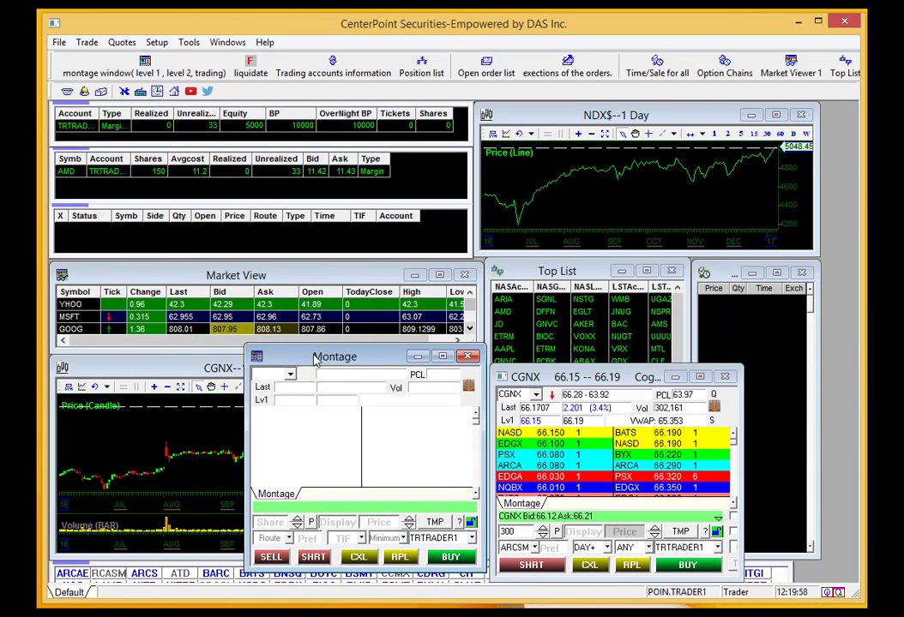
- Open the empty montage's local default order configuration and set the default NYSE share size to 500
right_click(338, 559)
click(371, 581)
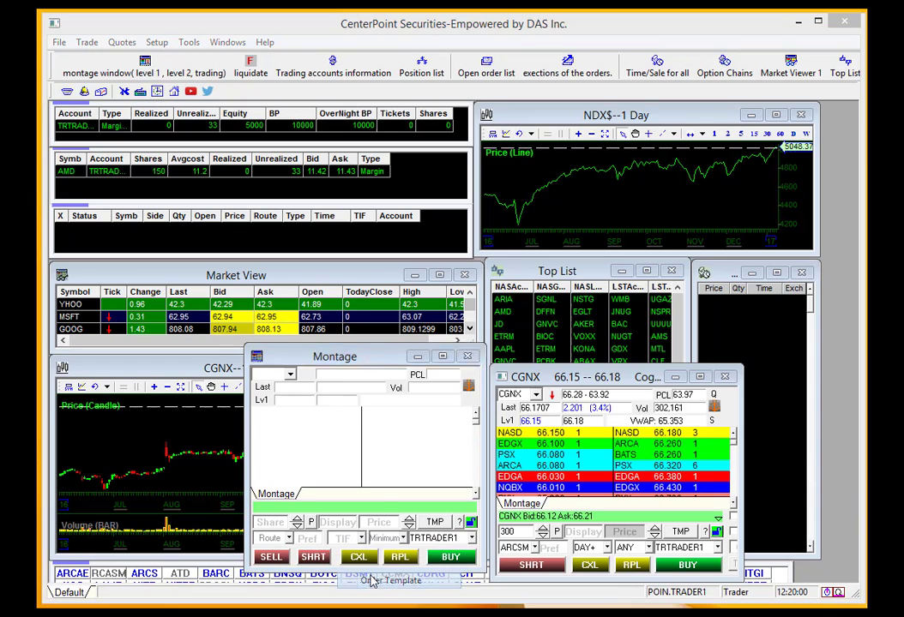
drag(460, 213, 472, 254)
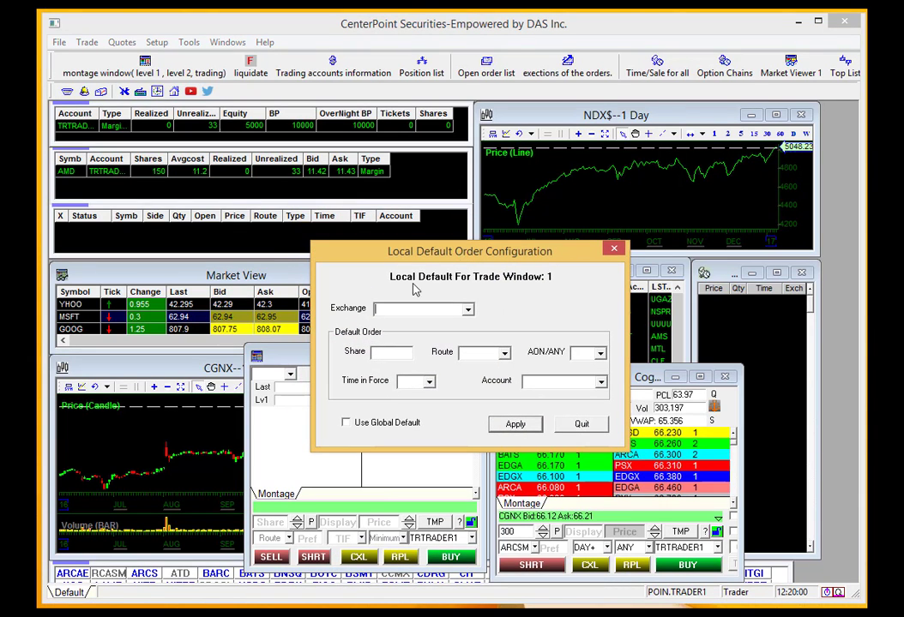
click(468, 310)
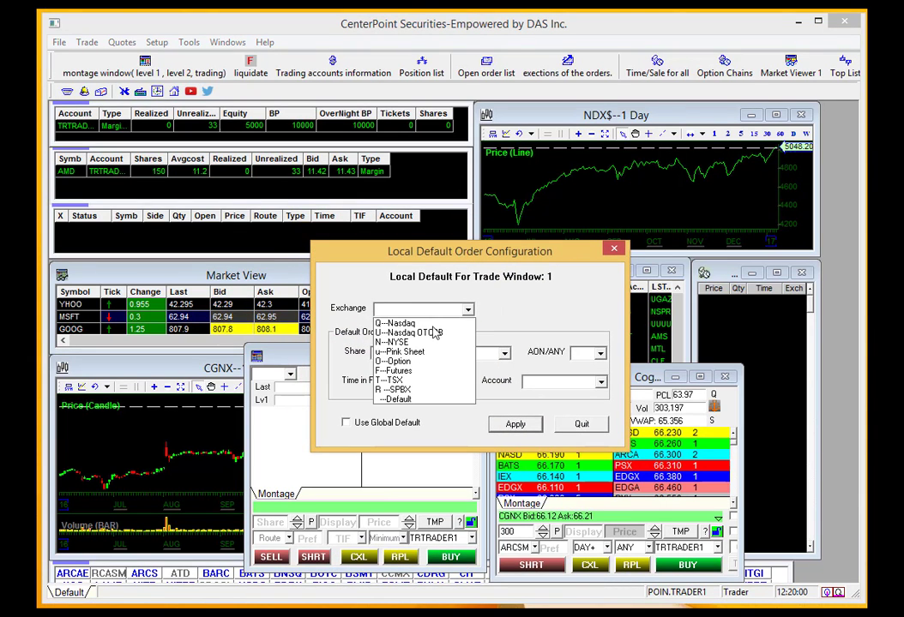
click(395, 342)
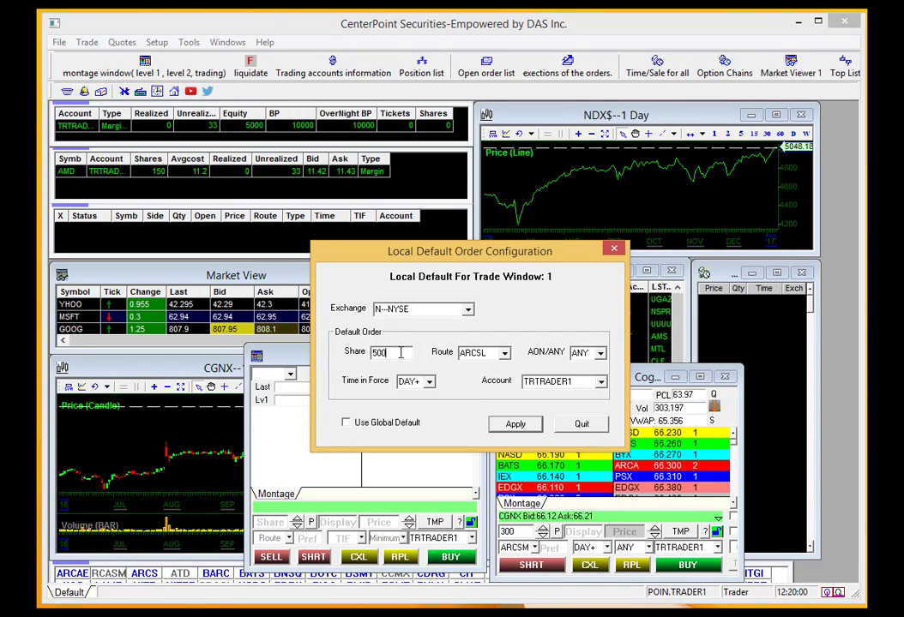
- Choose ARCSL as the default route for NYSE orders, apply the defaults and close the configuration
click(505, 354)
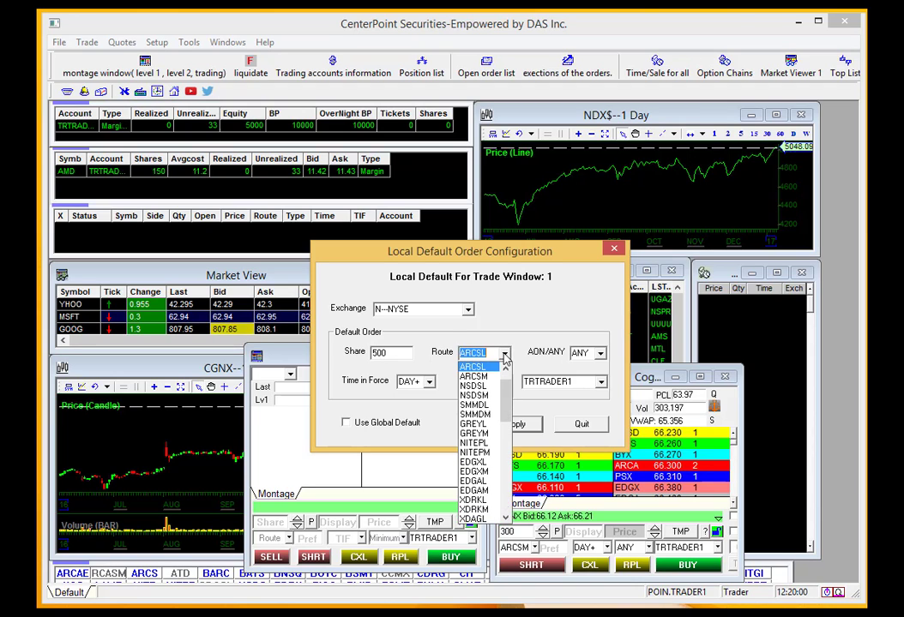
click(487, 370)
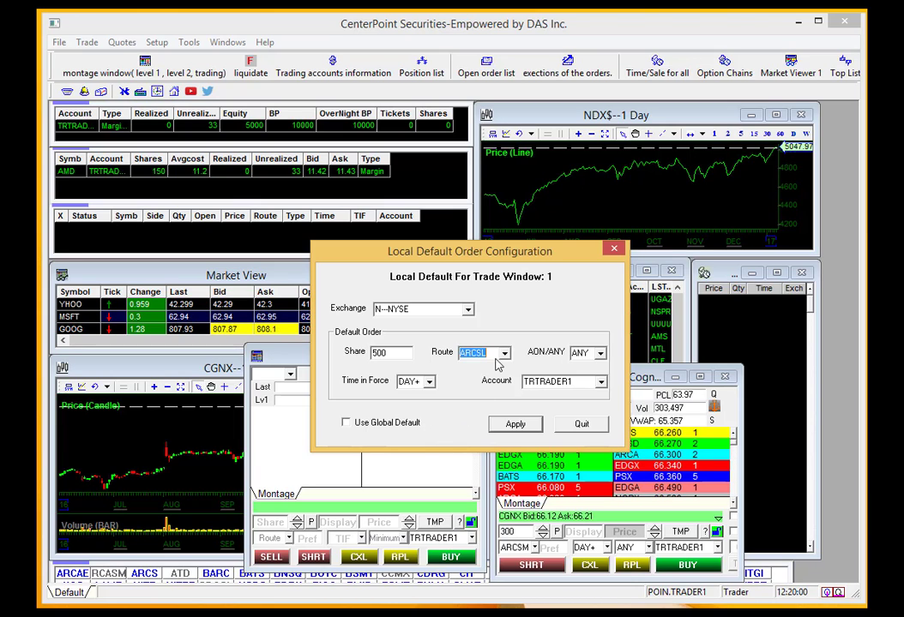
click(504, 426)
click(571, 424)
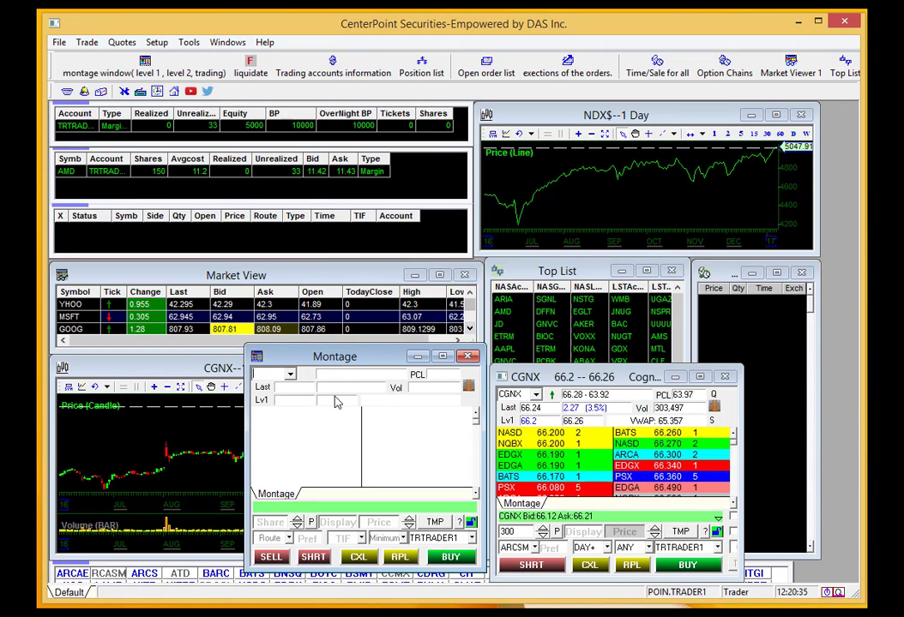
- Load GE into the second montage to check the new NYSE order defaults
text(GE)
key(Return)
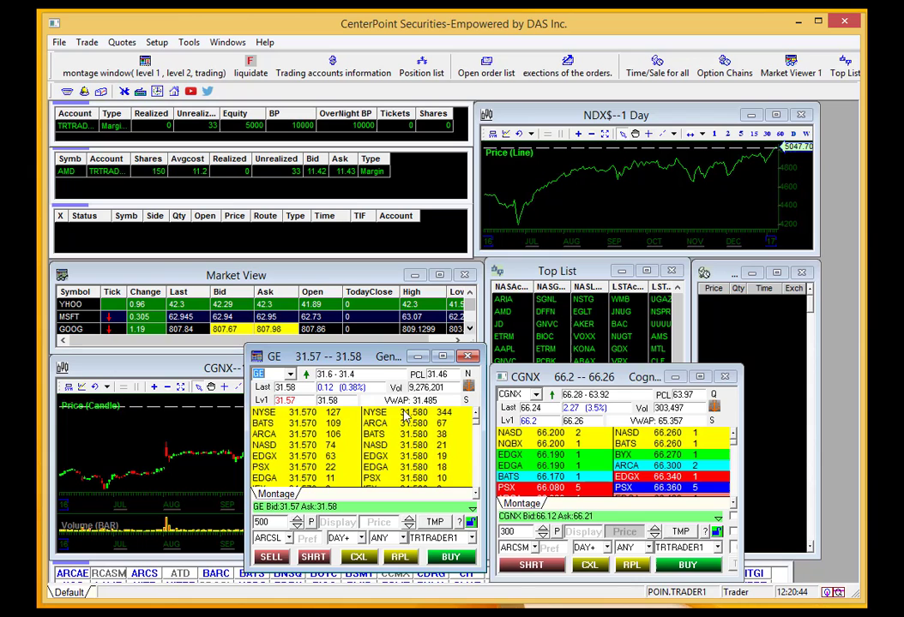
mouse_move(379, 359)
mouse_down()
mouse_move(367, 358)
mouse_move(374, 365)
mouse_up()
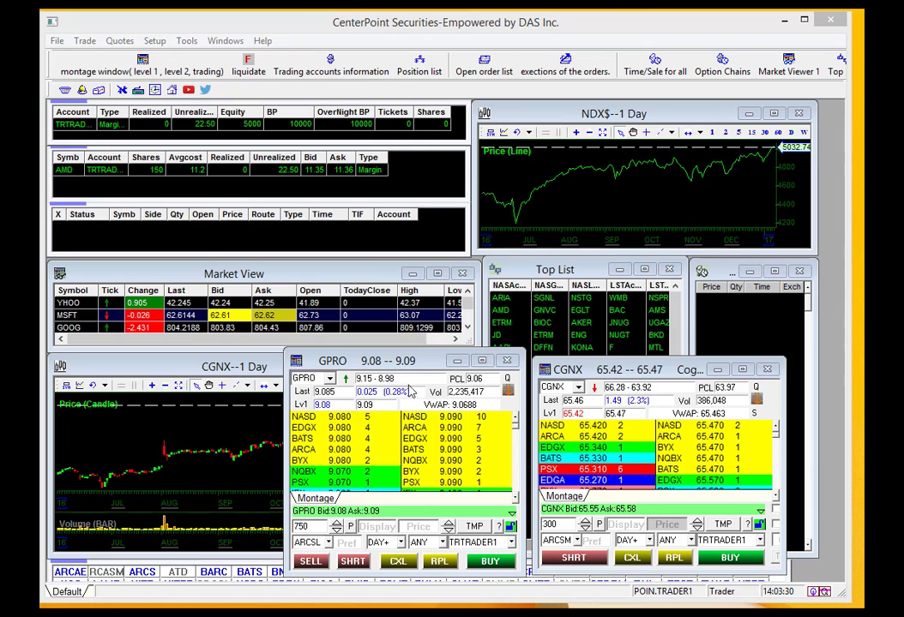
- Examine the Use Global Default option in the GPRO montage's local default order configuration and close the dialog
click(358, 536)
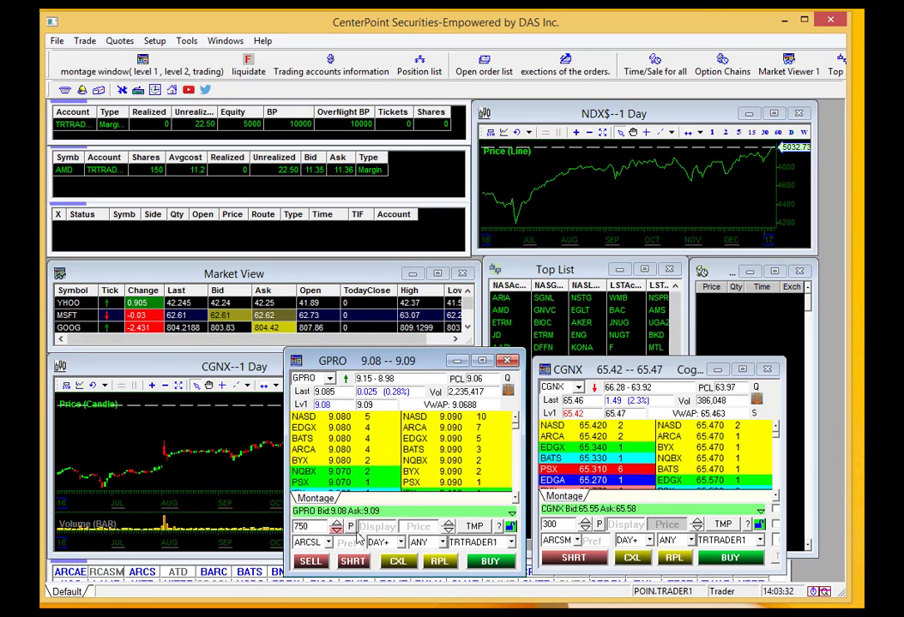
right_click(396, 566)
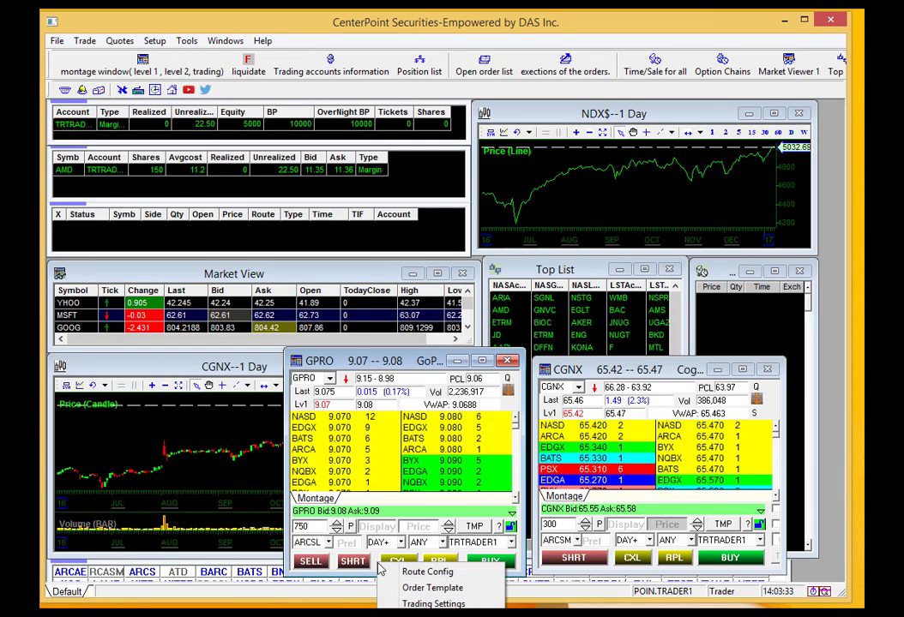
click(420, 589)
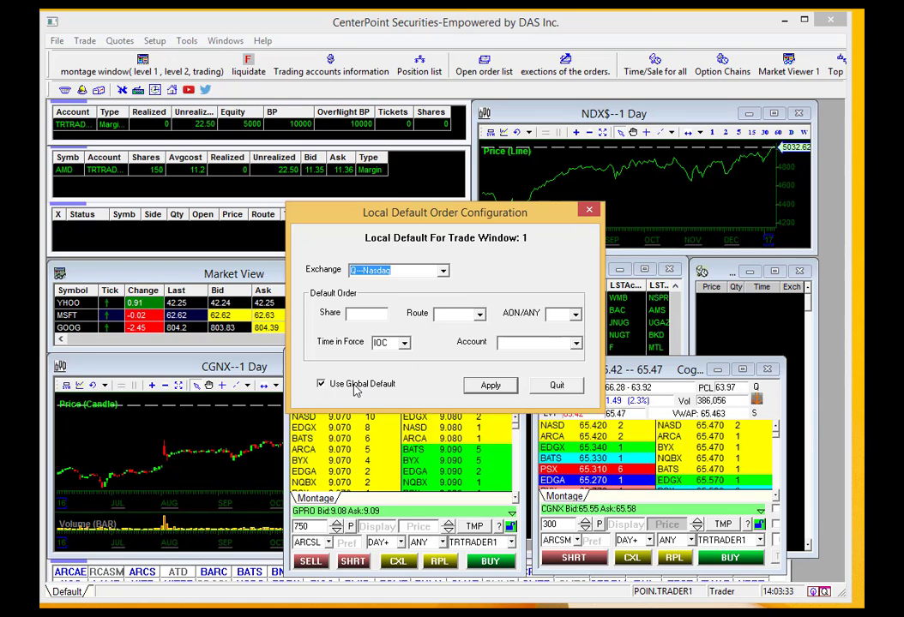
click(321, 385)
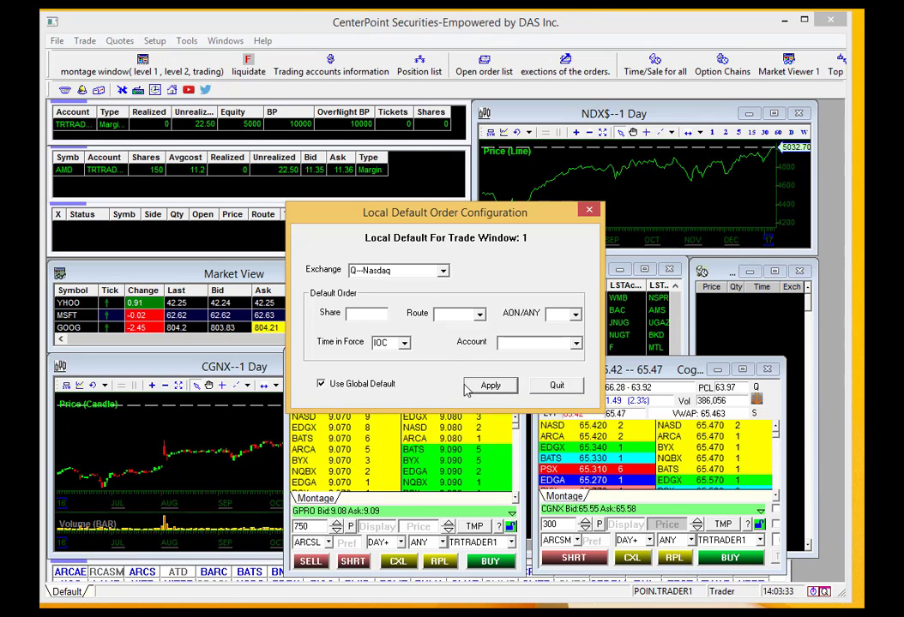
click(557, 385)
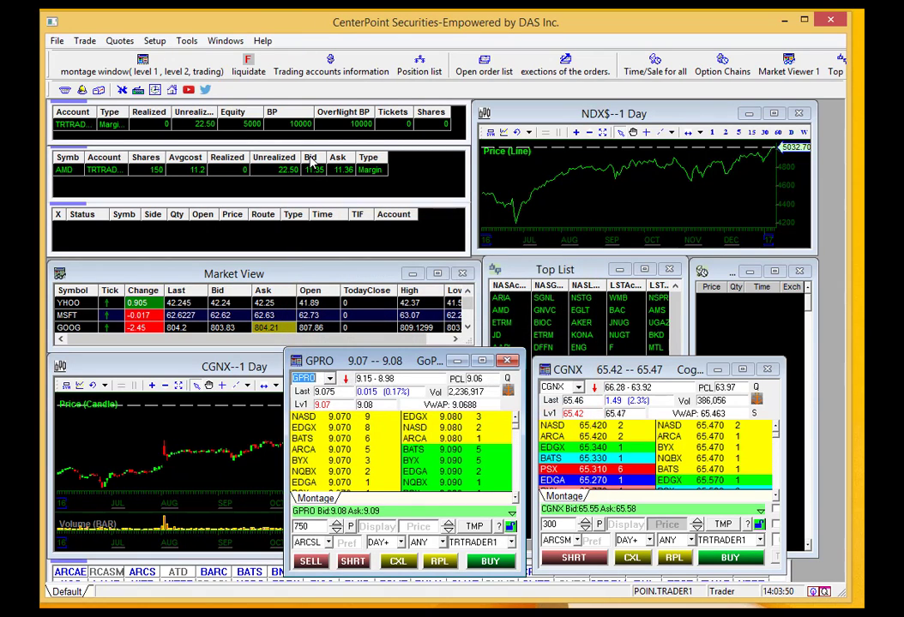
- Open the global default order configuration and set the default Nasdaq share size to 850
click(154, 41)
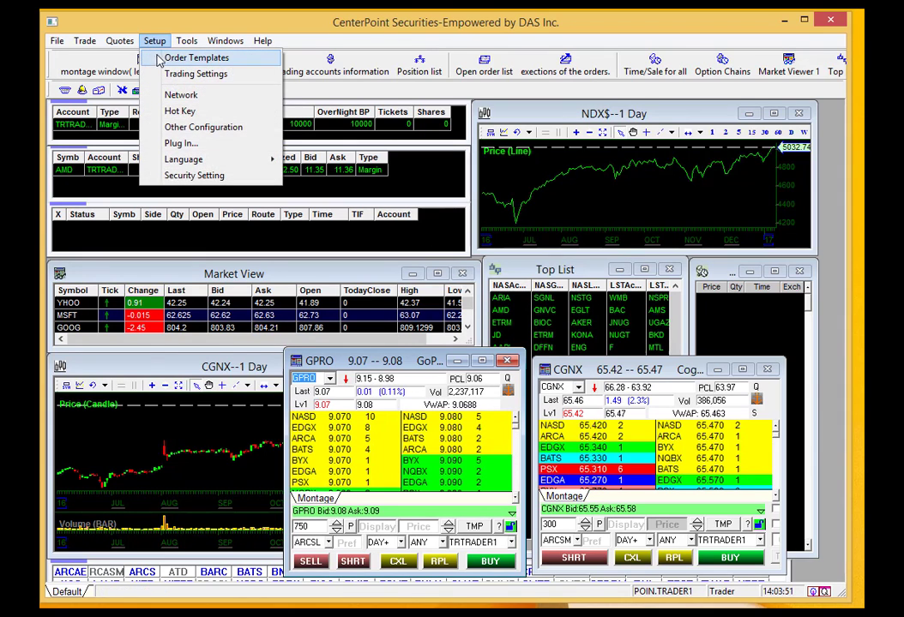
click(198, 60)
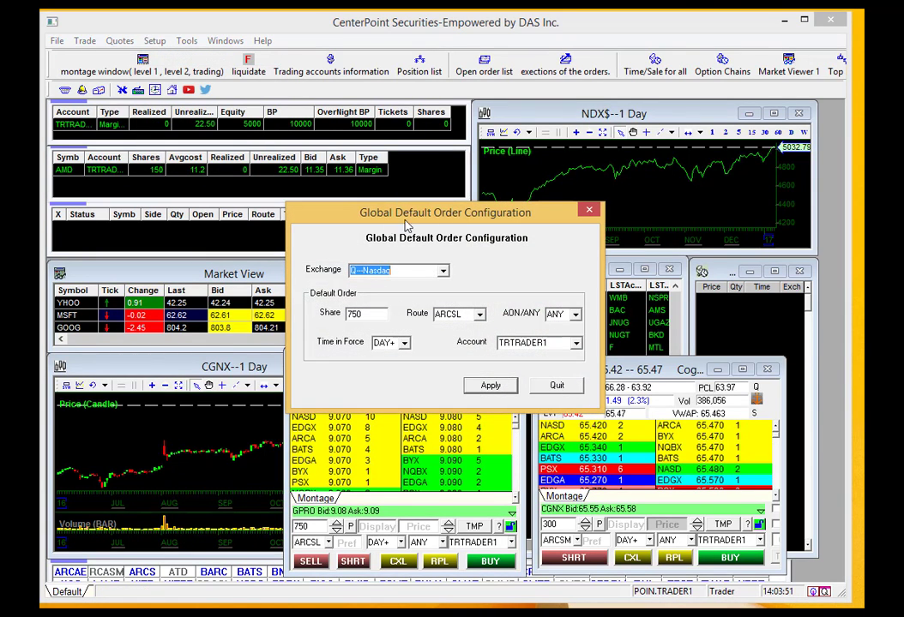
drag(499, 218, 553, 277)
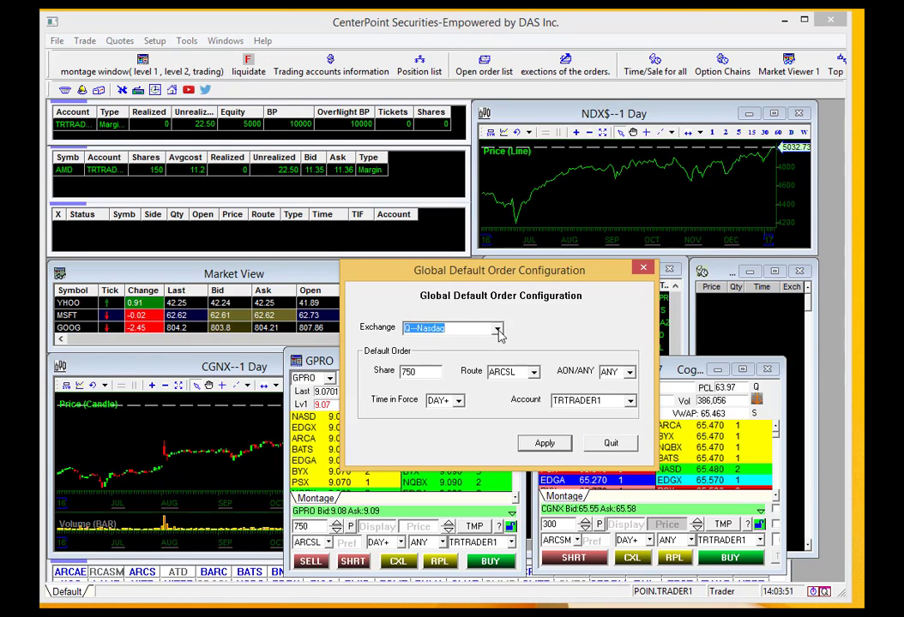
click(461, 327)
click(467, 345)
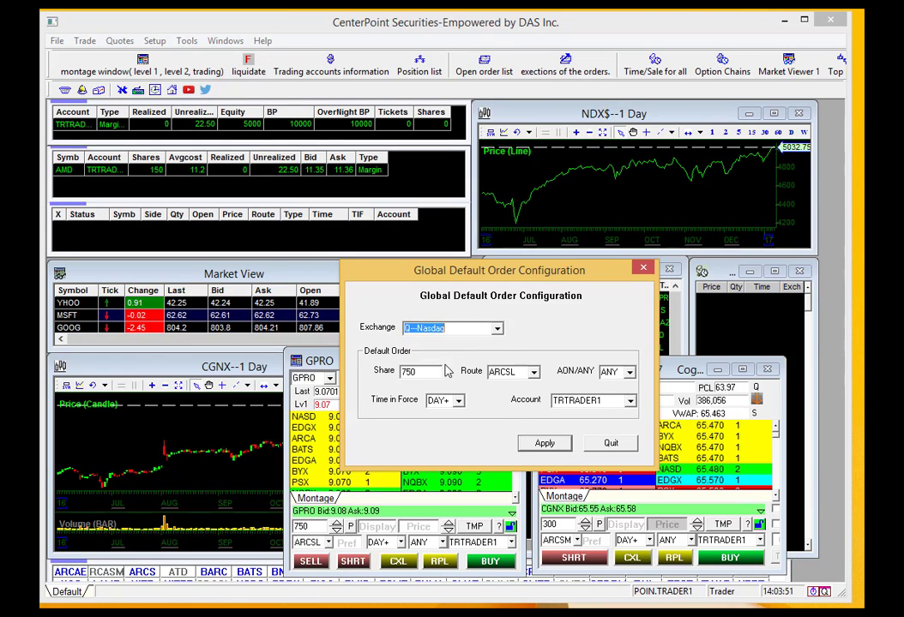
key(Tab)
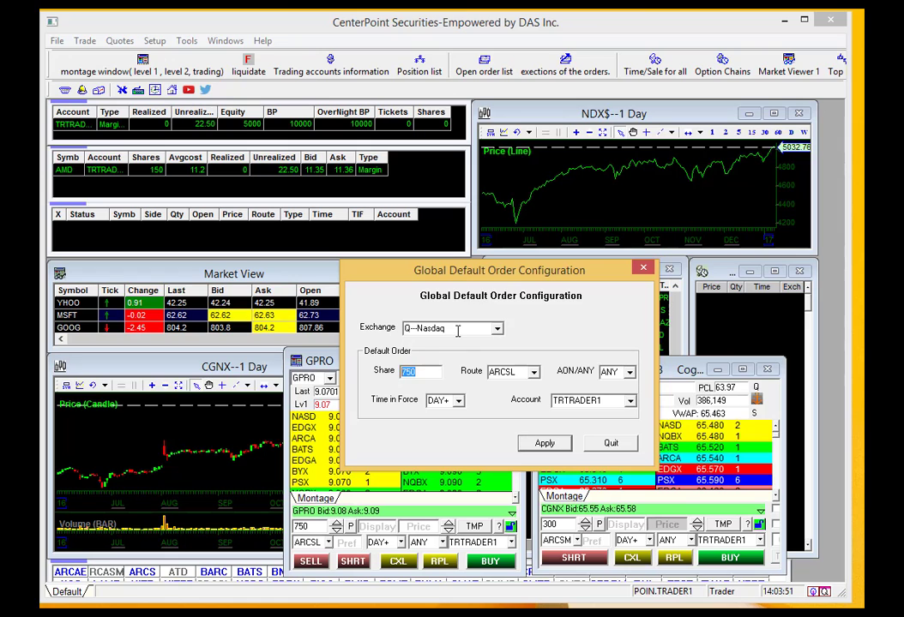
text(850)
key(Tab)
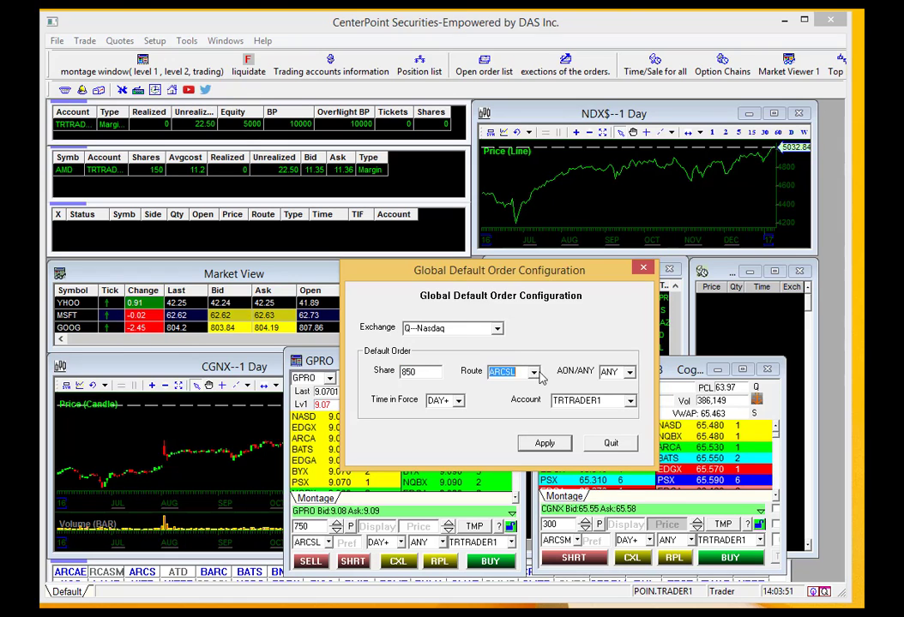
- Choose ARCSM as the global default route for Nasdaq orders, apply it and close the configuration
click(531, 372)
click(522, 387)
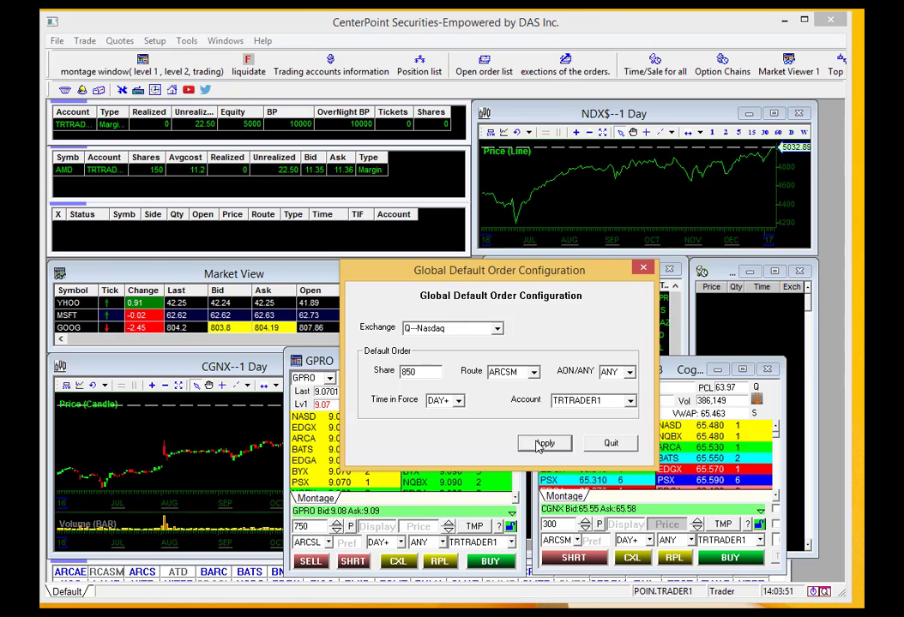
click(609, 442)
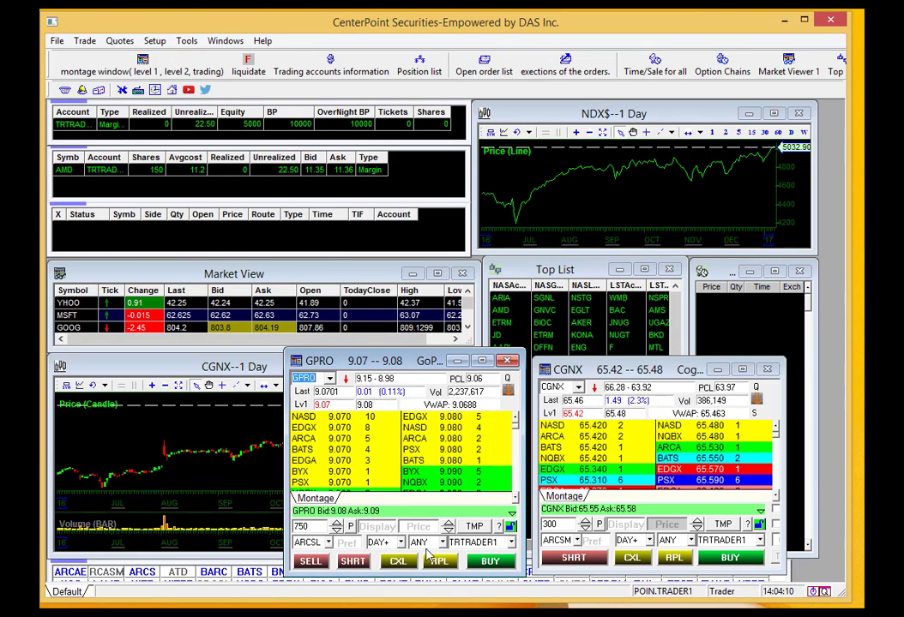
- Apply Use Global Default in the GPRO montage's local default order configuration and close it
right_click(378, 560)
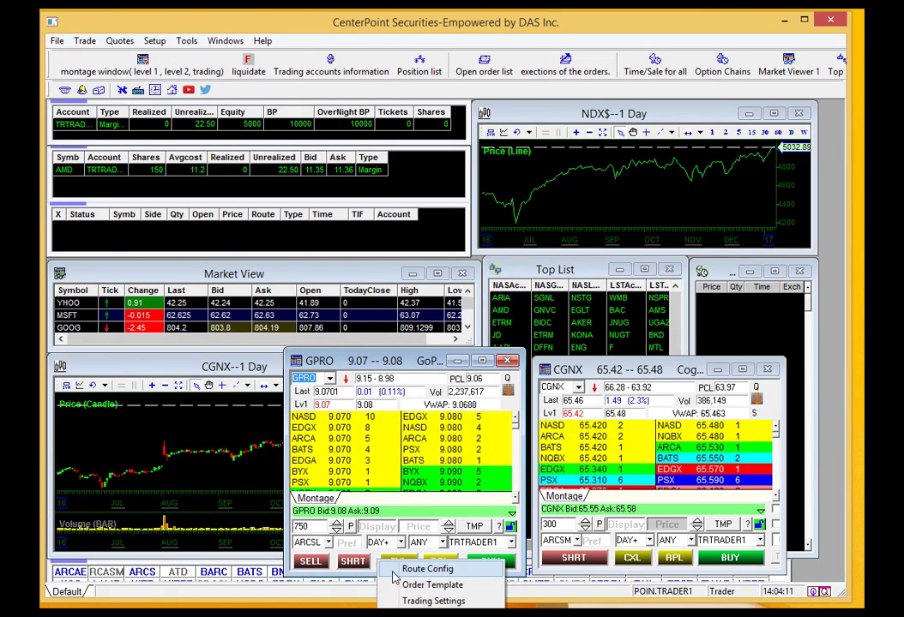
click(414, 586)
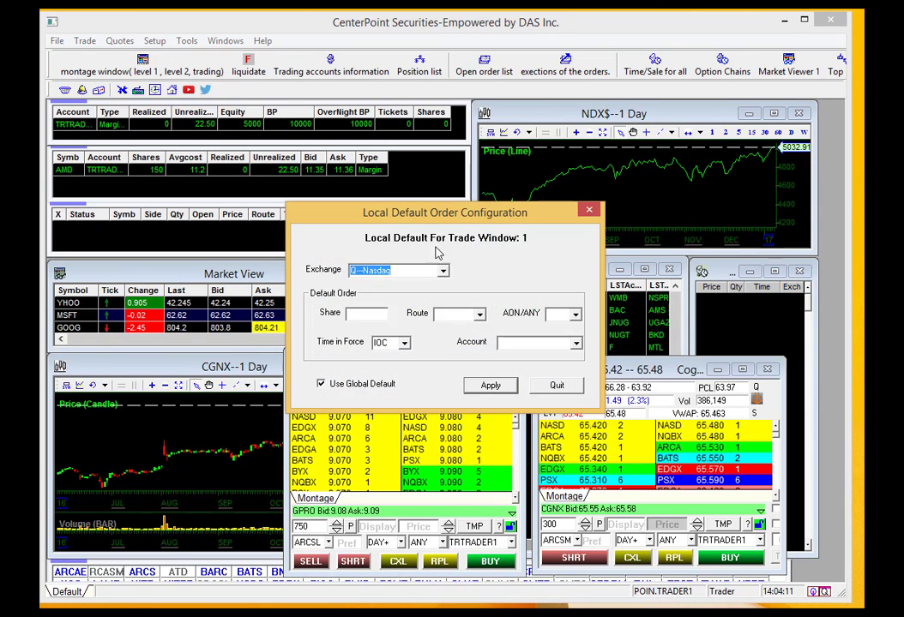
drag(459, 224, 478, 280)
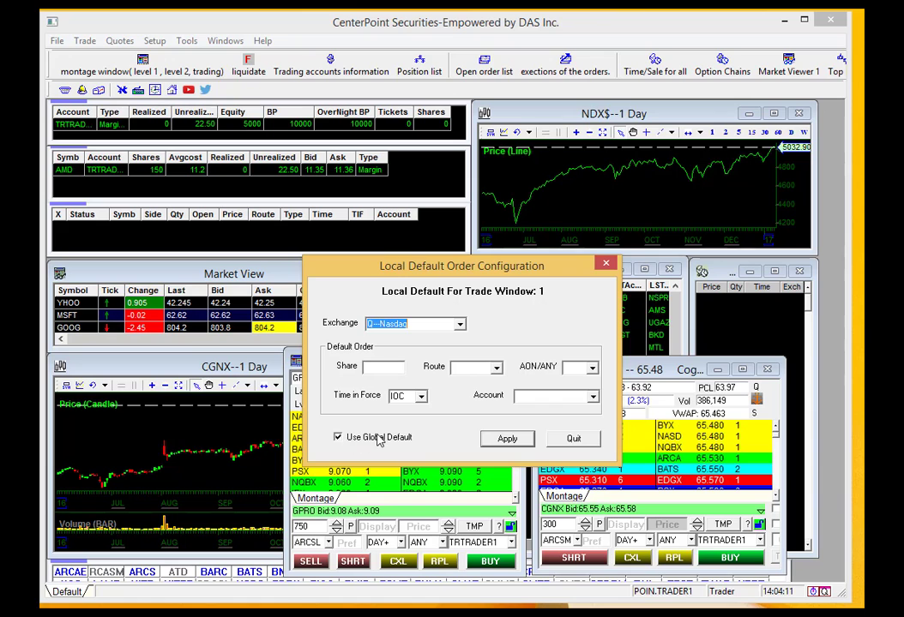
click(494, 442)
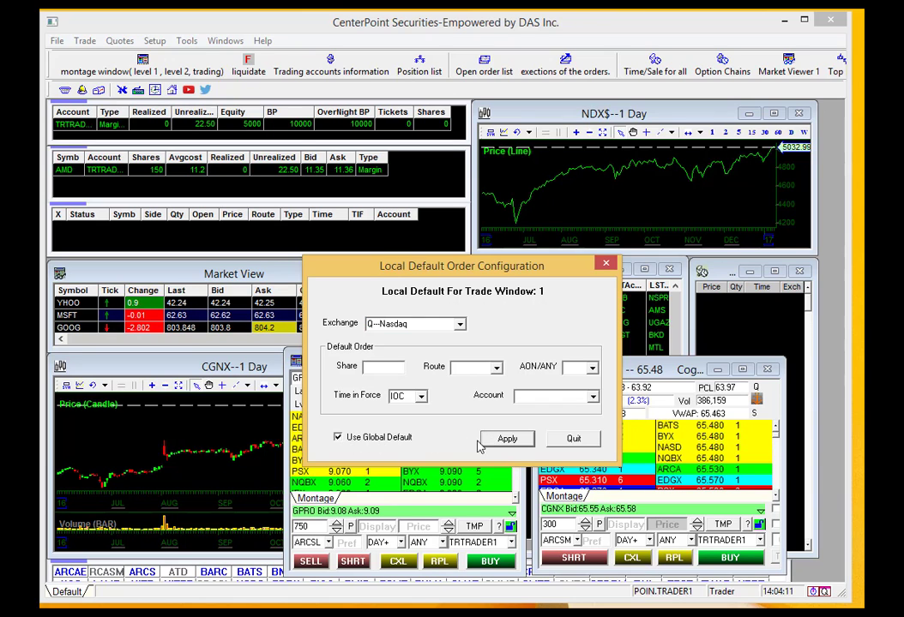
click(571, 438)
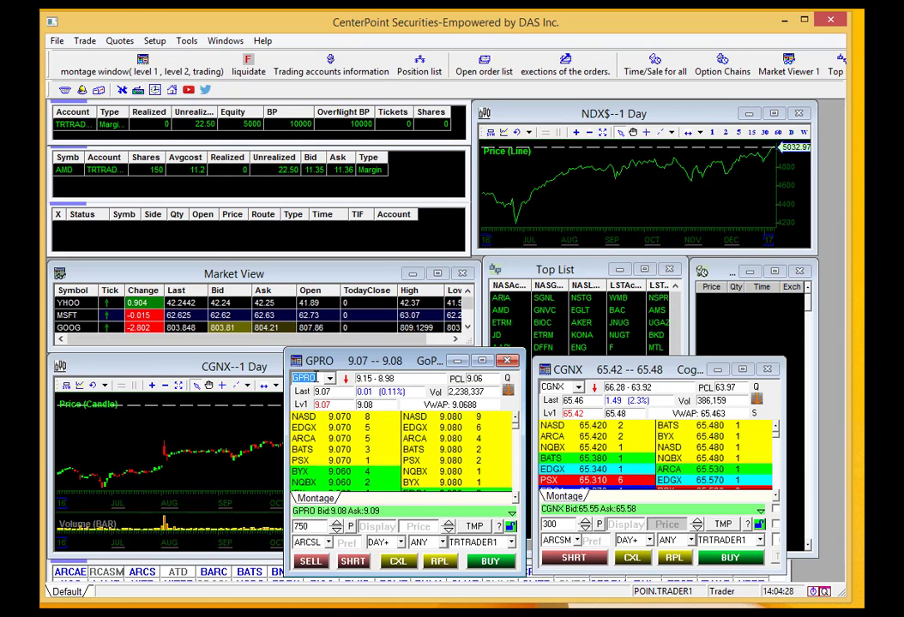
- Load FB into the GPRO montage to check the global defaults and reopen its local default order configuration
key(Return)
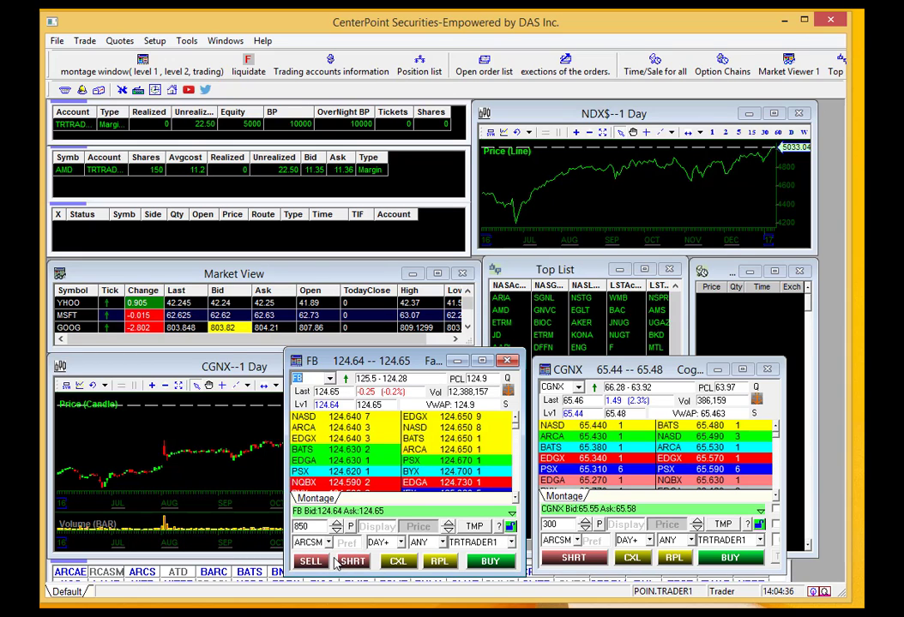
right_click(343, 563)
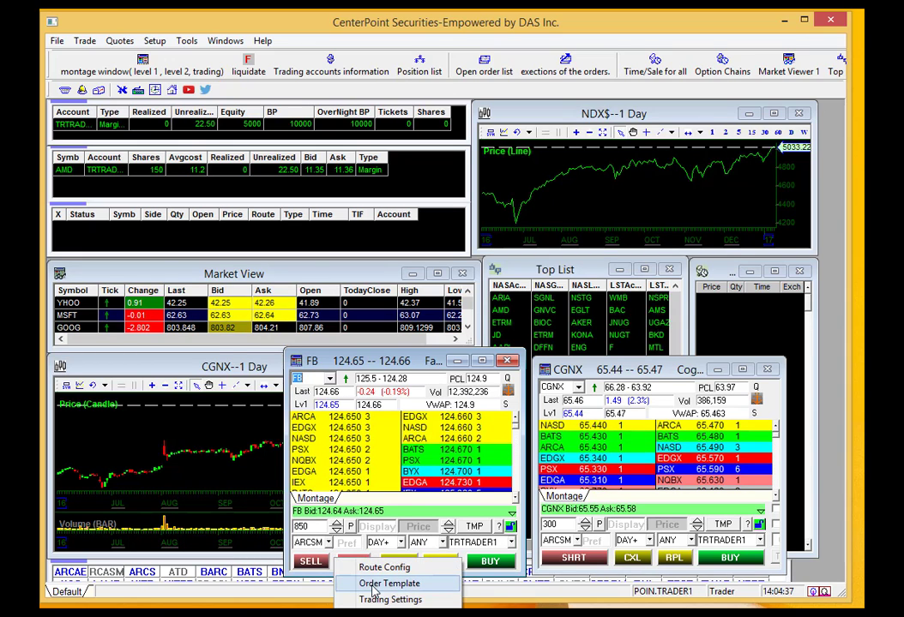
click(369, 583)
drag(435, 210, 439, 253)
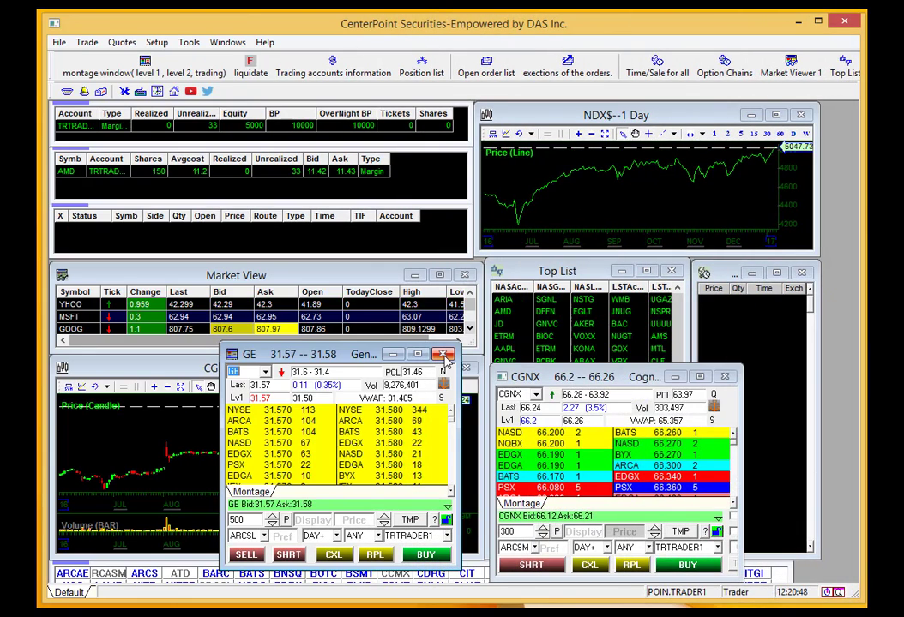
- Close the GE montage and pop the CGNX montage out into a free-floating window
click(443, 354)
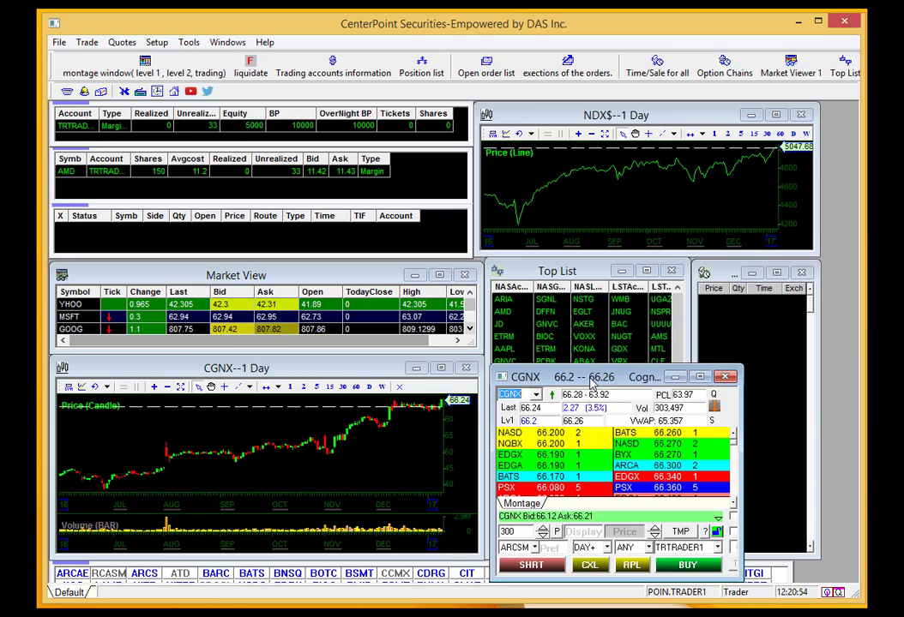
drag(590, 384, 677, 382)
double_click(677, 381)
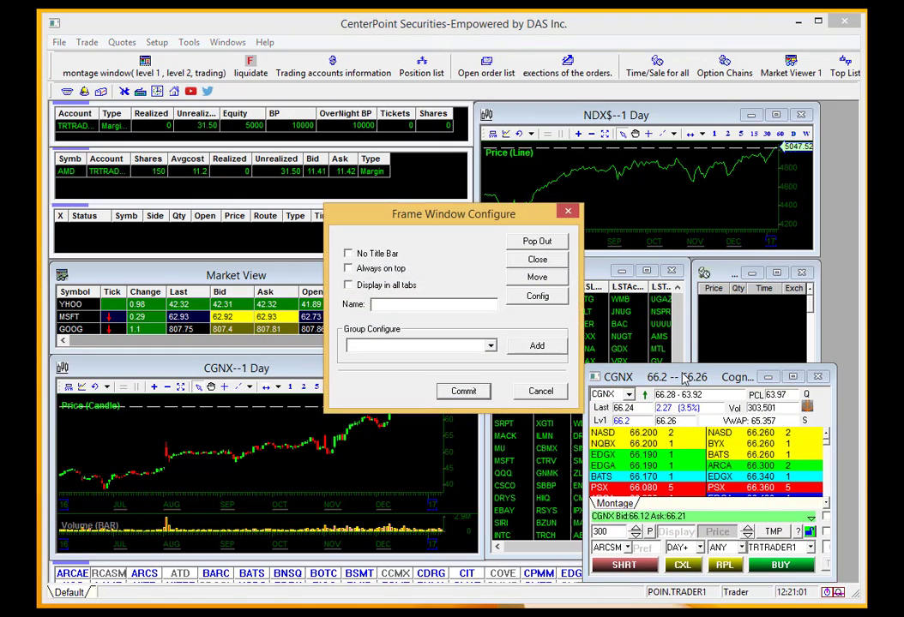
click(541, 259)
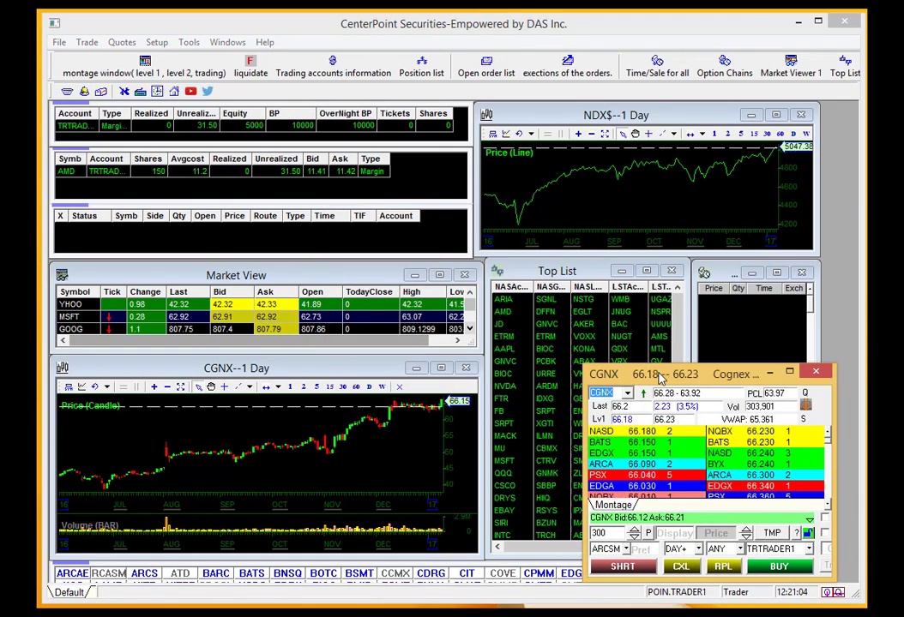
drag(656, 373, 689, 384)
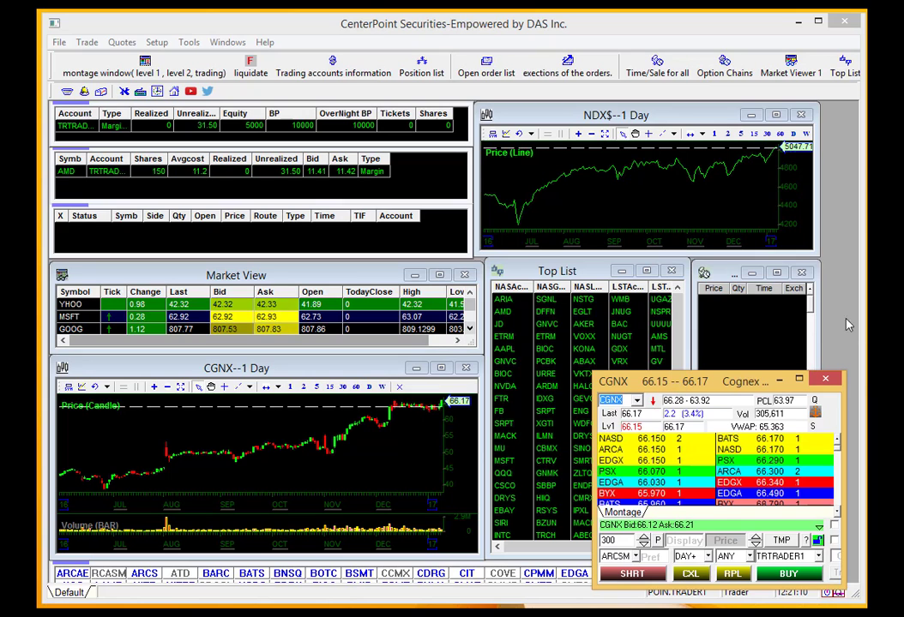
- Return the CGNX montage to the main window as an MDI child and place it partly over the Top List
right_click(723, 378)
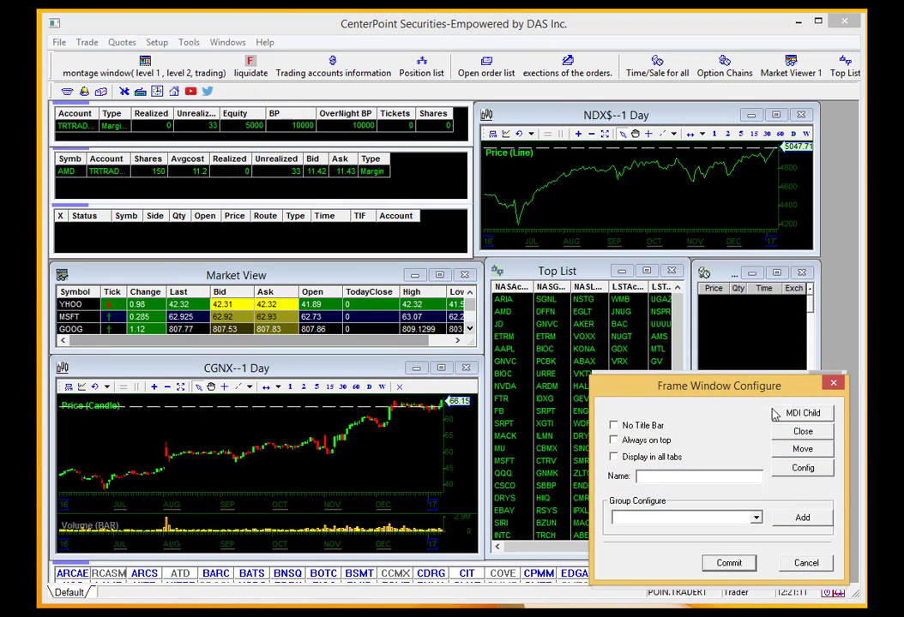
click(798, 415)
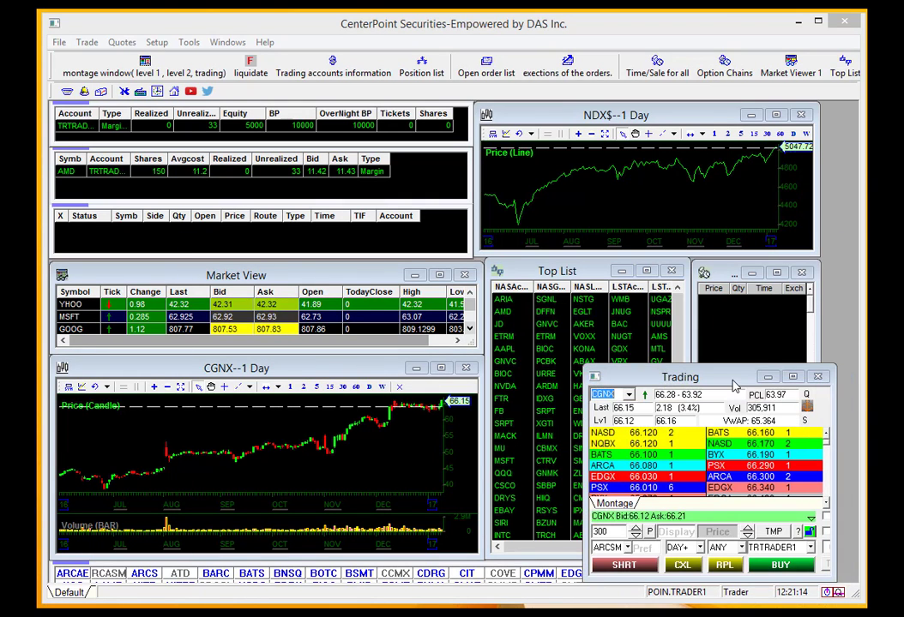
drag(660, 392, 610, 392)
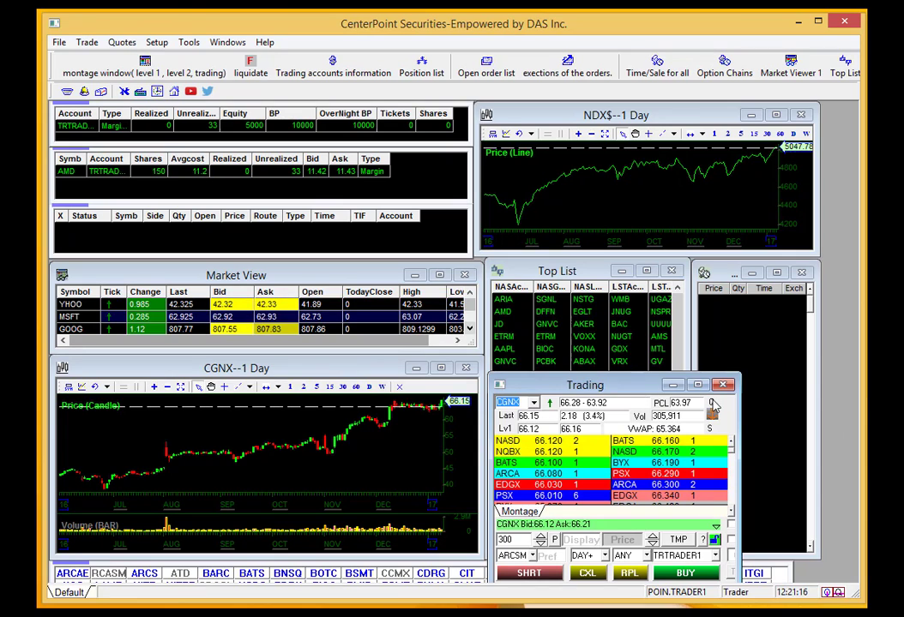